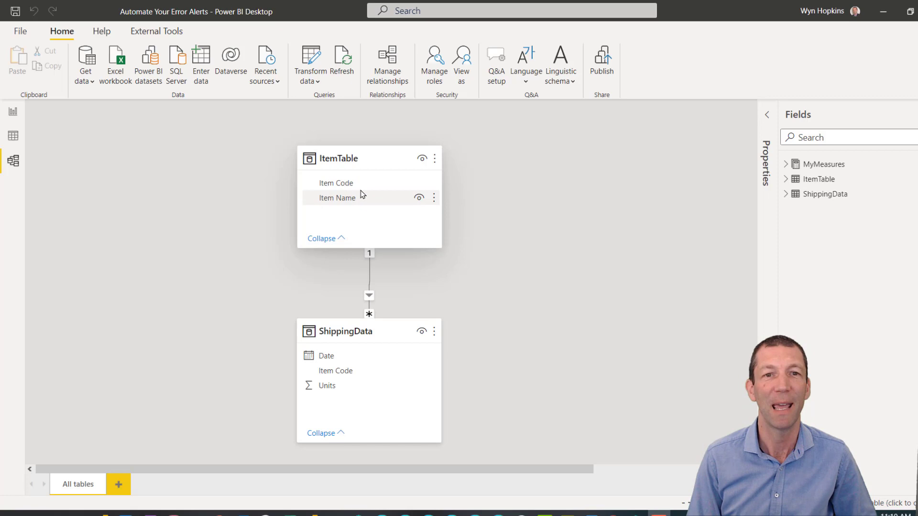
# Step: Review the report page, then the ItemTable and six-row ShippingData tables in Data view
pyautogui.click(13, 114)
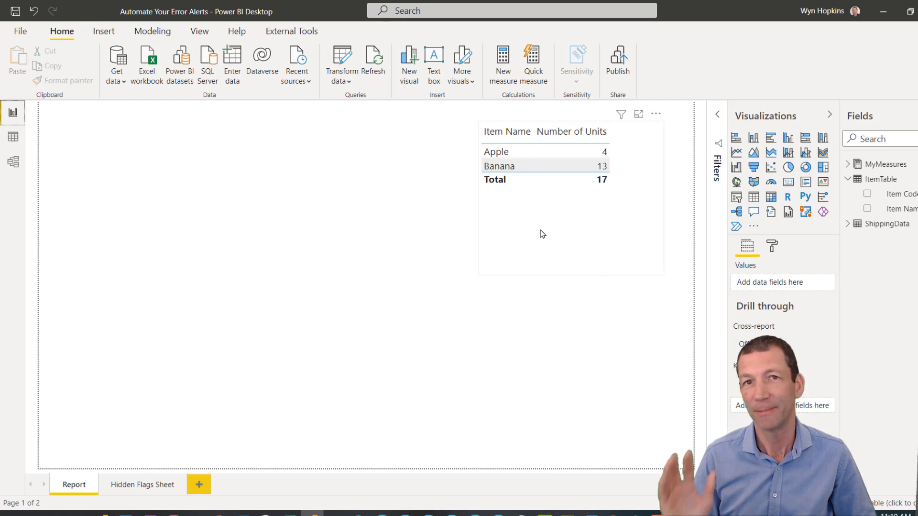
pyautogui.click(11, 140)
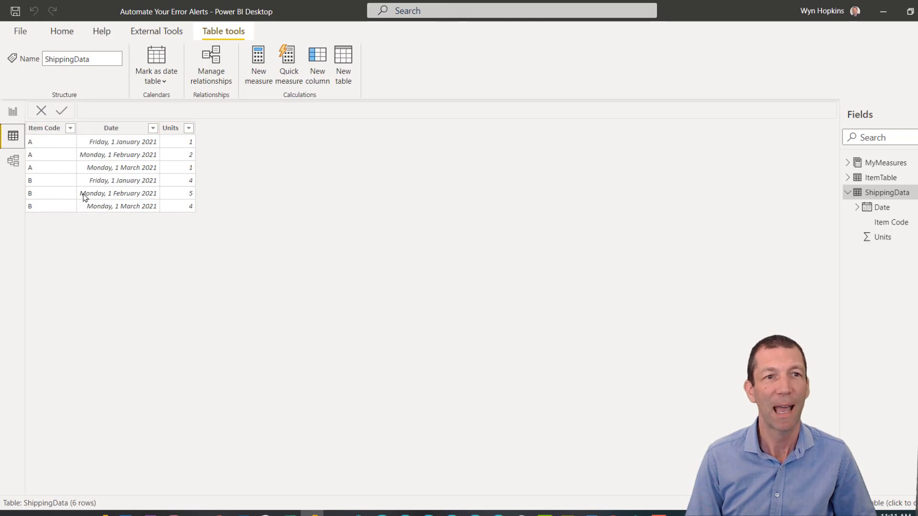
pyautogui.click(894, 180)
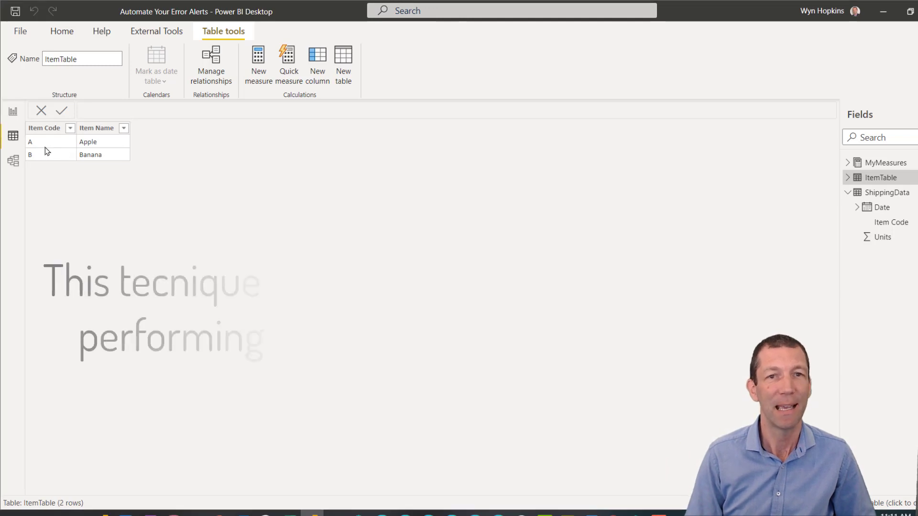
pyautogui.click(883, 192)
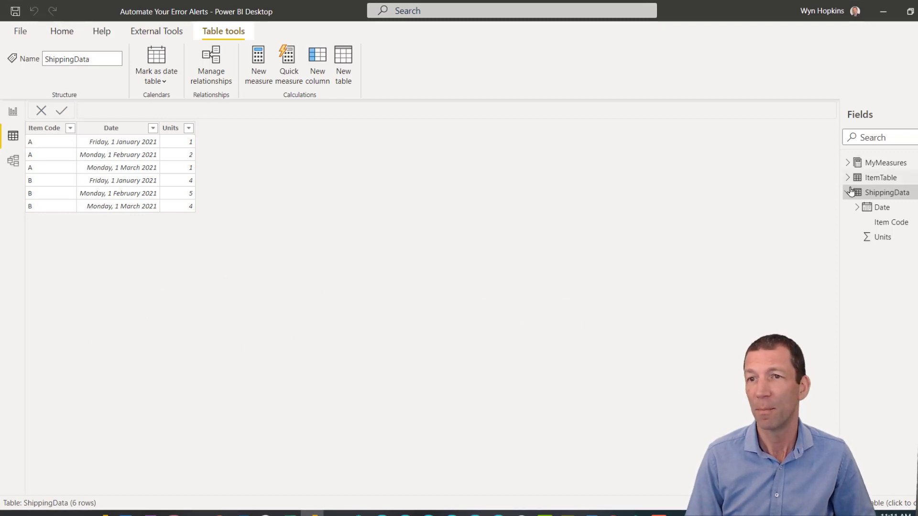
# Step: Delete the Filtered Rows step from the ShippingData query and apply the changes
pyautogui.rightClick(880, 195)
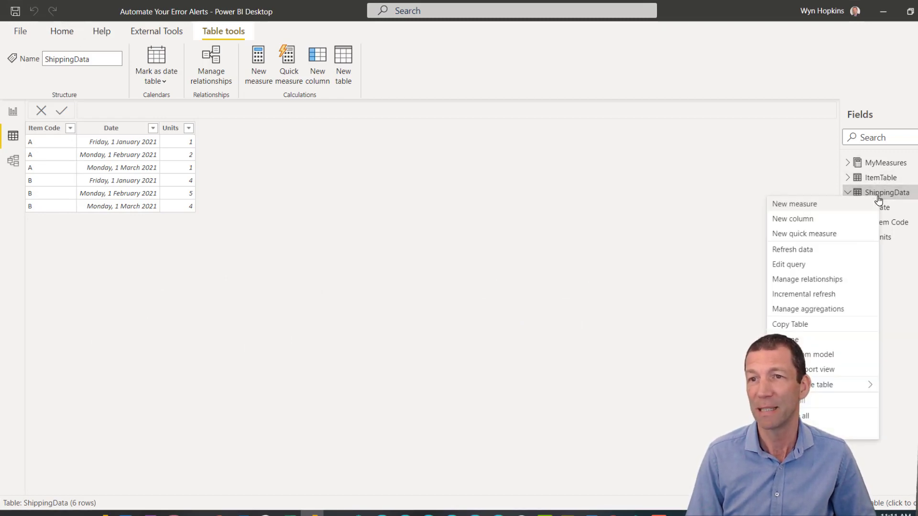
pyautogui.click(812, 263)
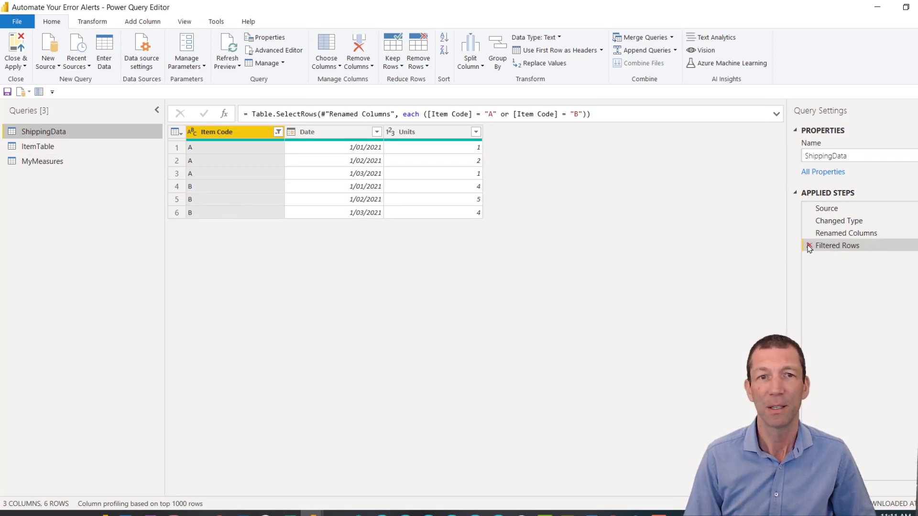
pyautogui.click(809, 246)
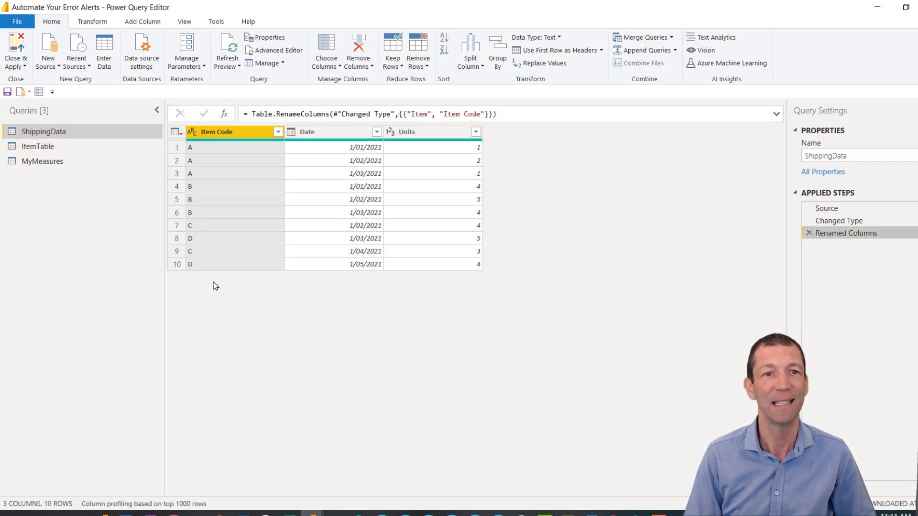
pyautogui.click(6, 54)
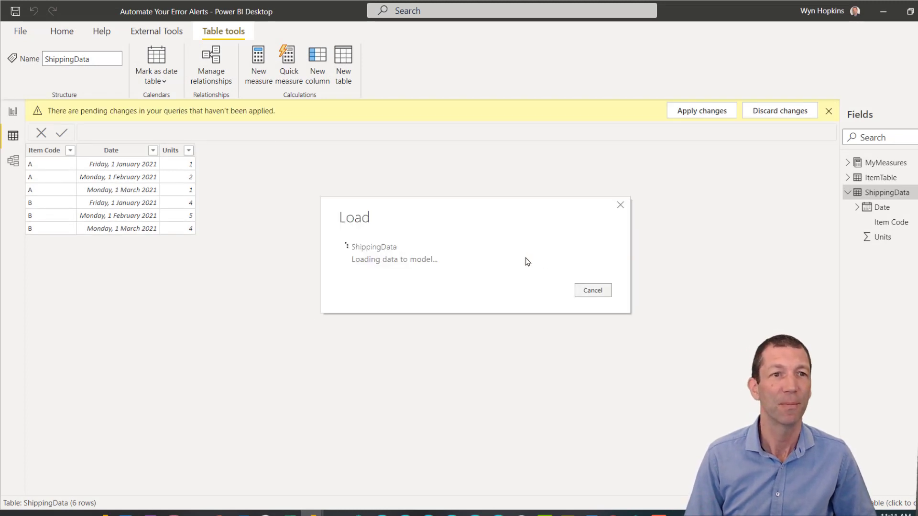
# Step: Check the report table's blank-name 16-unit row and 33 total, then select ItemTable
pyautogui.click(15, 117)
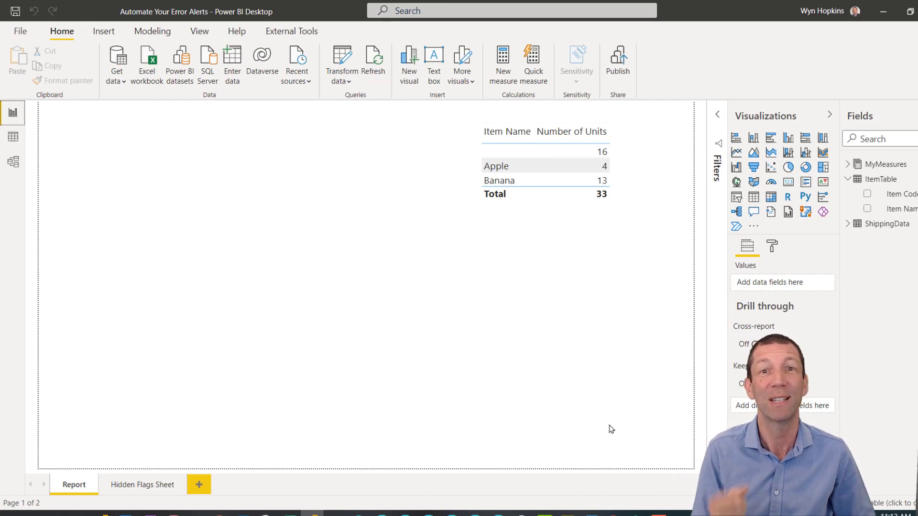
pyautogui.click(881, 178)
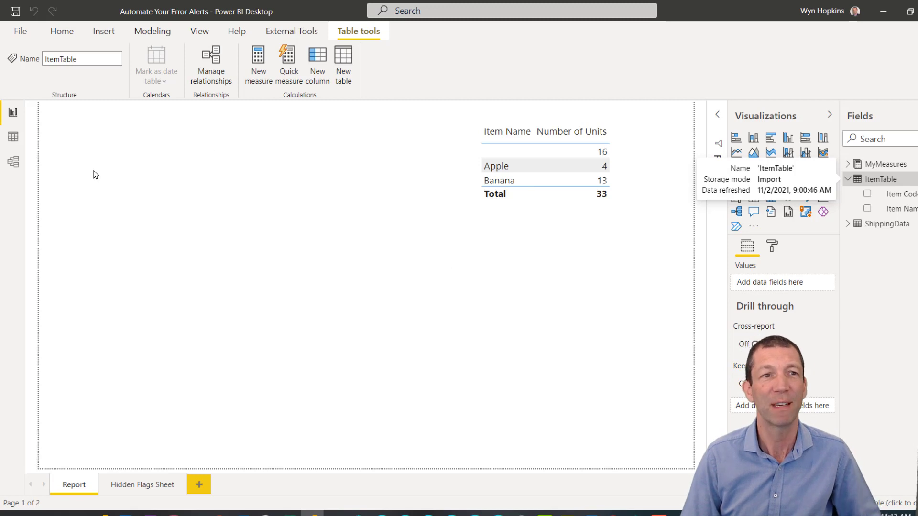
# Step: Start a New Items calculated table formula using the EXCEPT function
pyautogui.click(13, 138)
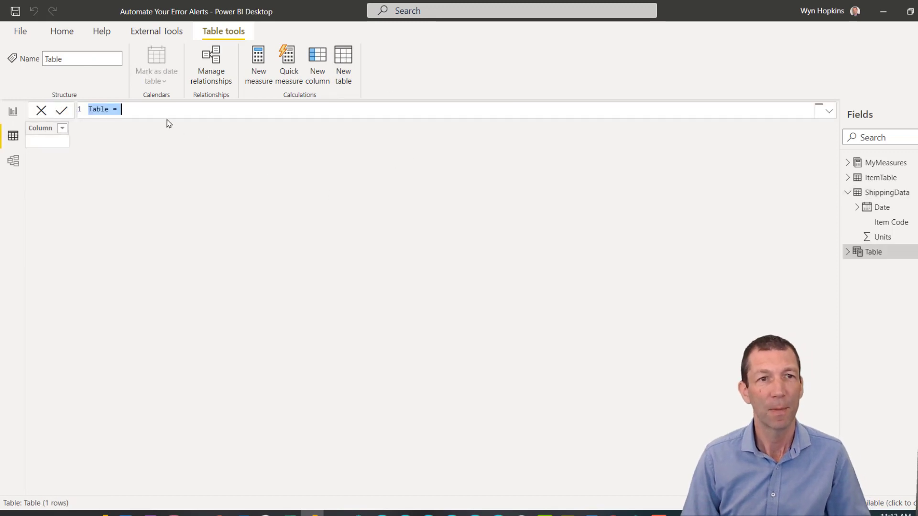
pyautogui.write('New Items')
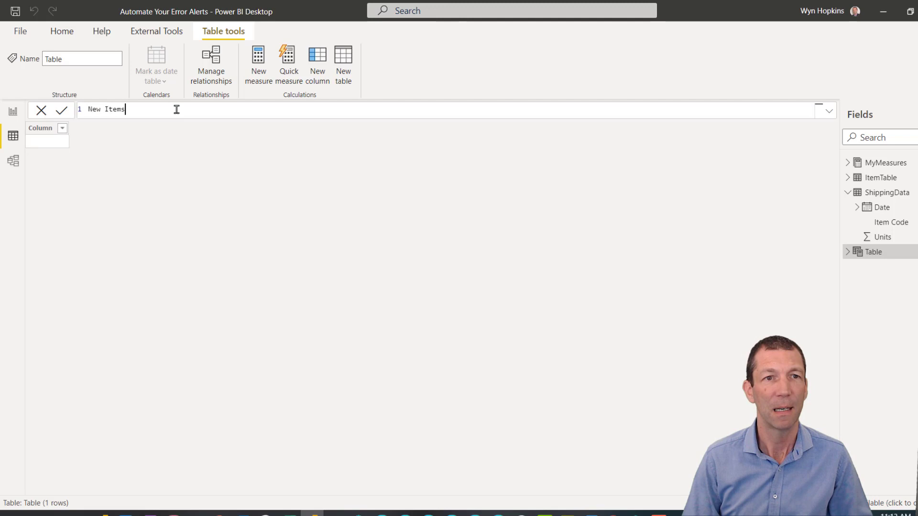
pyautogui.scroll(6, 176, 109)
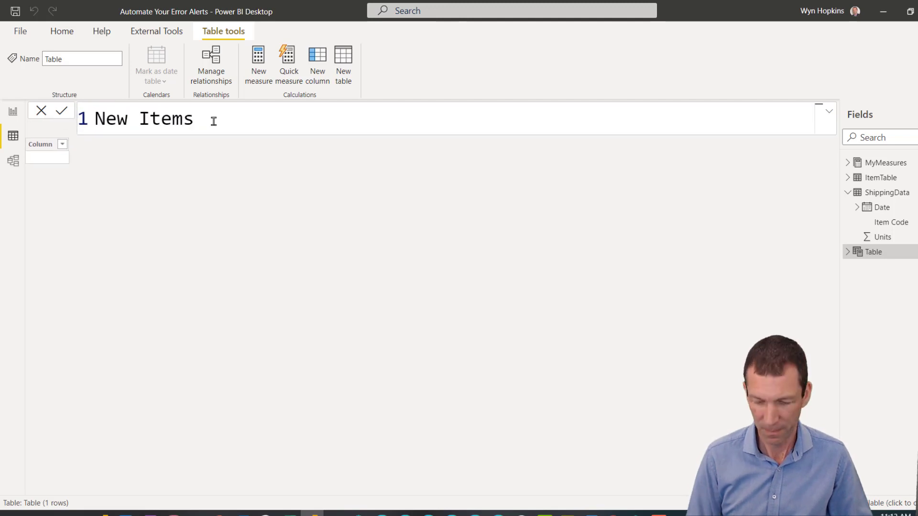
pyautogui.write('=')
pyautogui.hotkey('shift', 'Return')
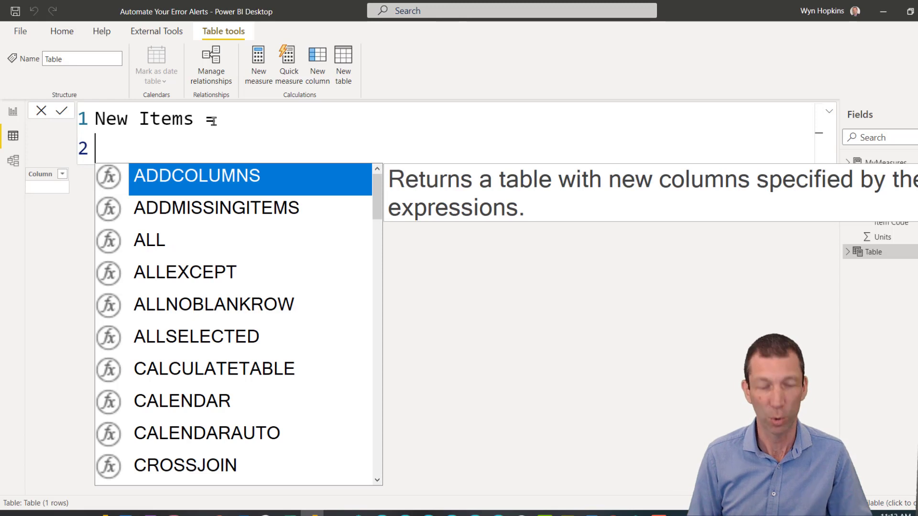
pyautogui.write('Exce')
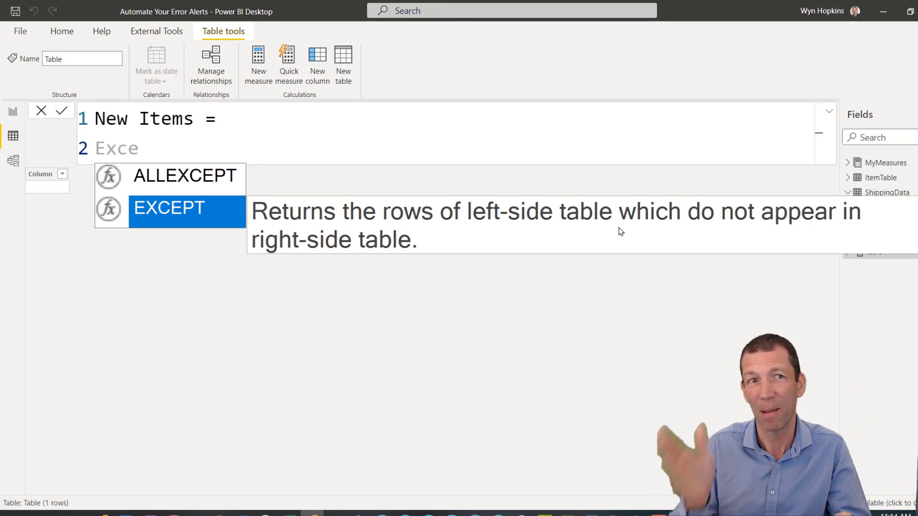
pyautogui.press('Tab')
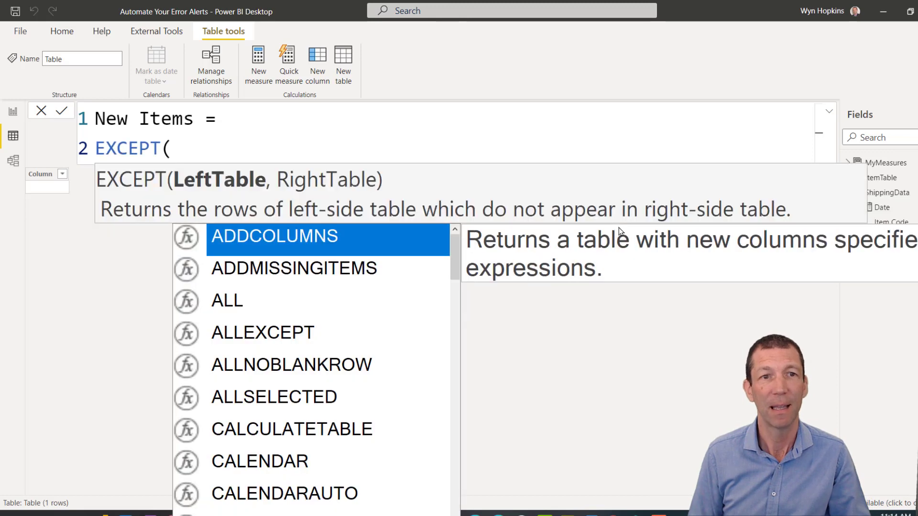
# Step: Give EXCEPT the arguments ALL(ShippingData[Item Code]) and ALL(ItemTable[Item Code])
pyautogui.hotkey('shift', 'Return')
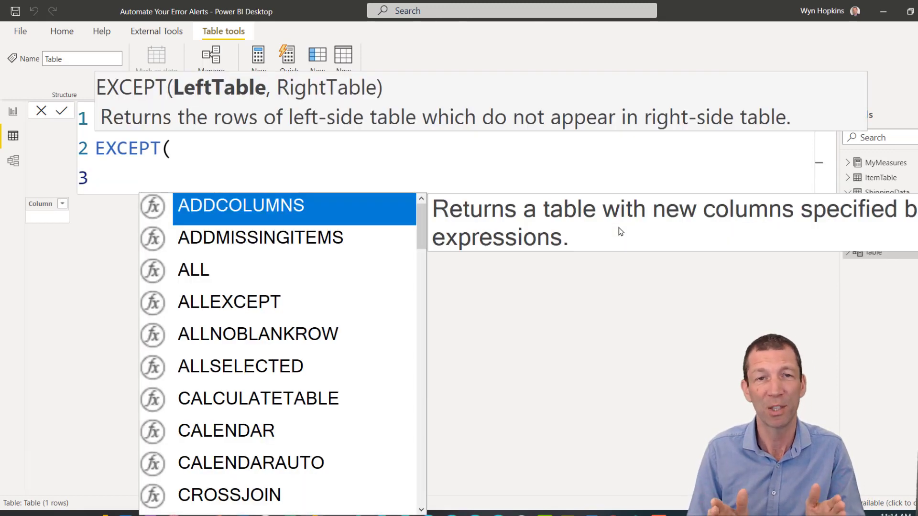
pyautogui.write('ALL(')
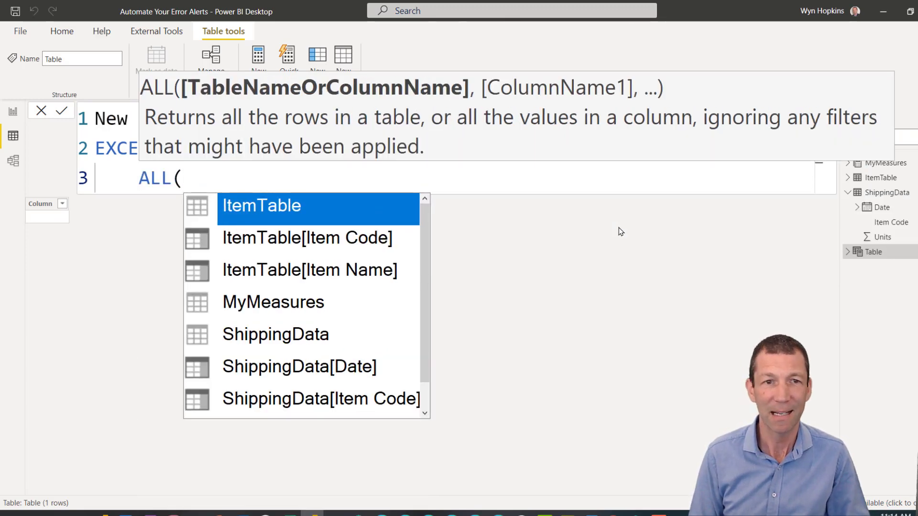
pyautogui.write('s')
pyautogui.press('Down')
pyautogui.press('Down')
pyautogui.press('Tab')
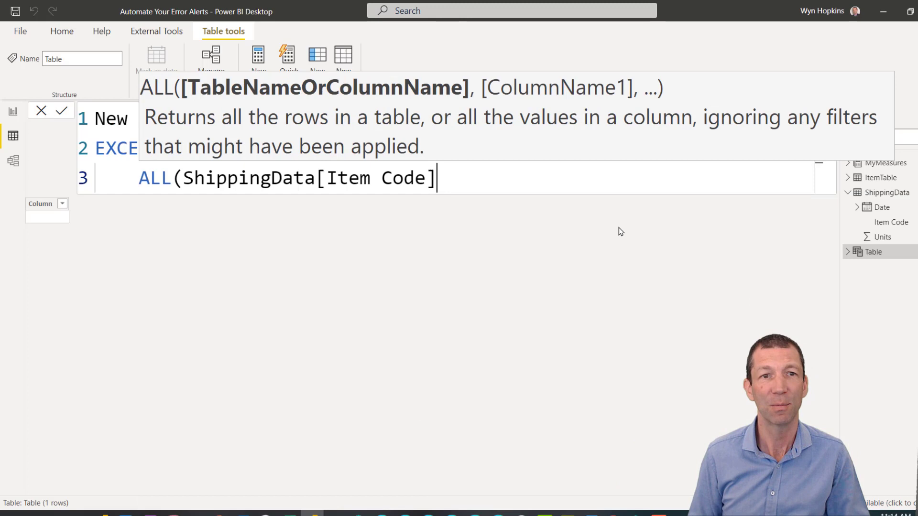
pyautogui.write(')')
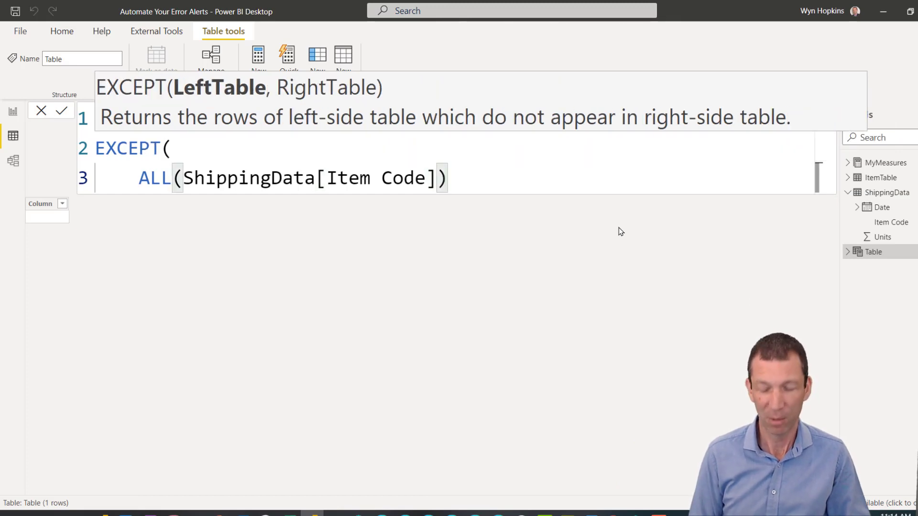
pyautogui.write(',')
pyautogui.hotkey('shift', 'Return')
pyautogui.write('ALL(')
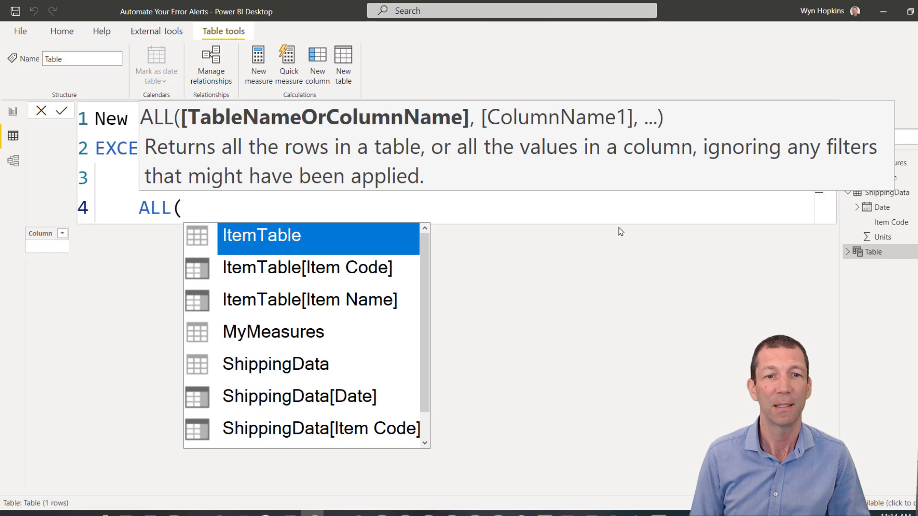
pyautogui.press('Down')
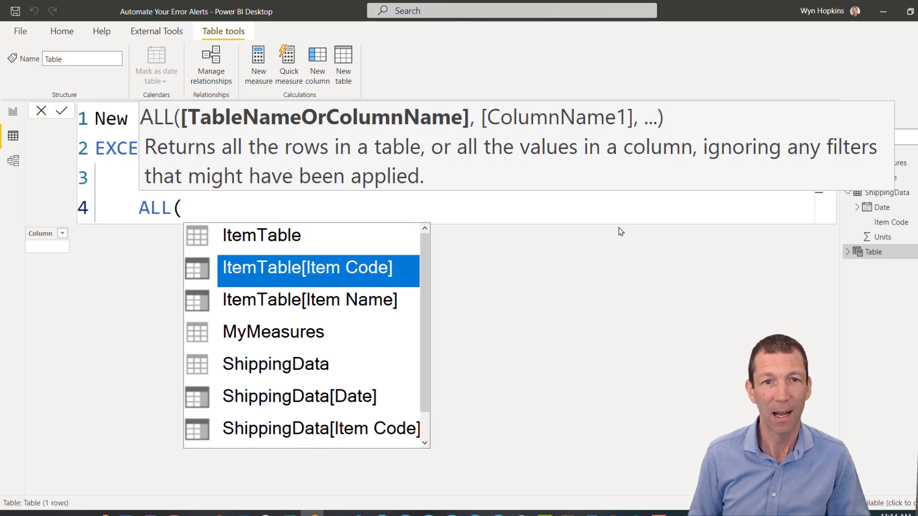
pyautogui.press('Tab')
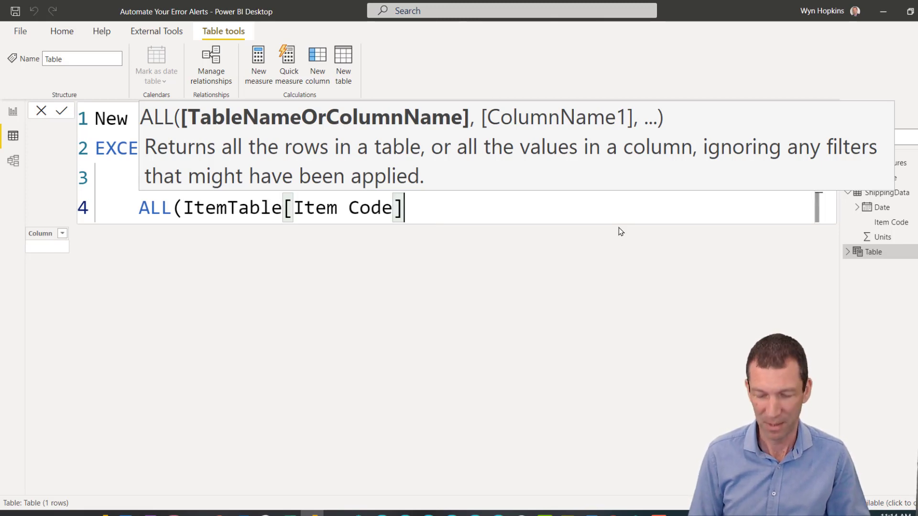
pyautogui.write(')')
pyautogui.press('Return')
pyautogui.press('BackSpace')
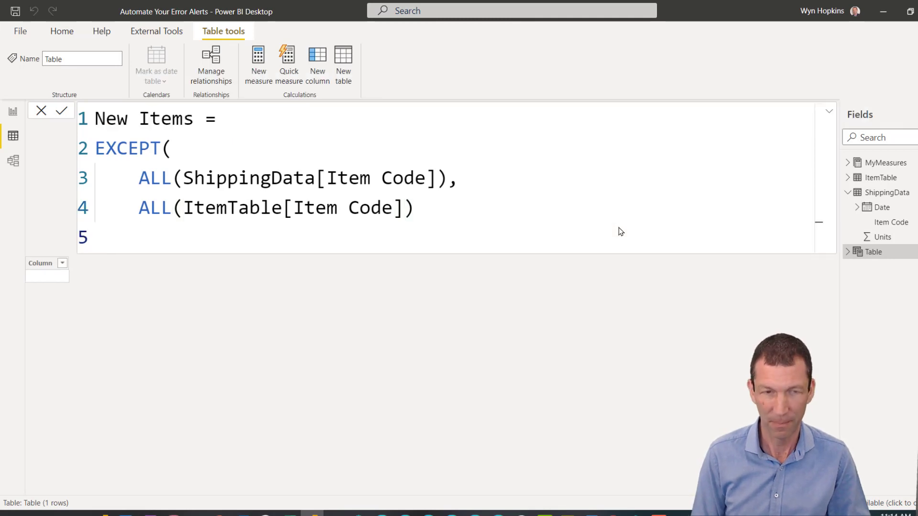
# Step: Commit the New Items formula, copy its EXCEPT expression on lines 2–5, and return to the report
pyautogui.write(')')
pyautogui.press('Return')
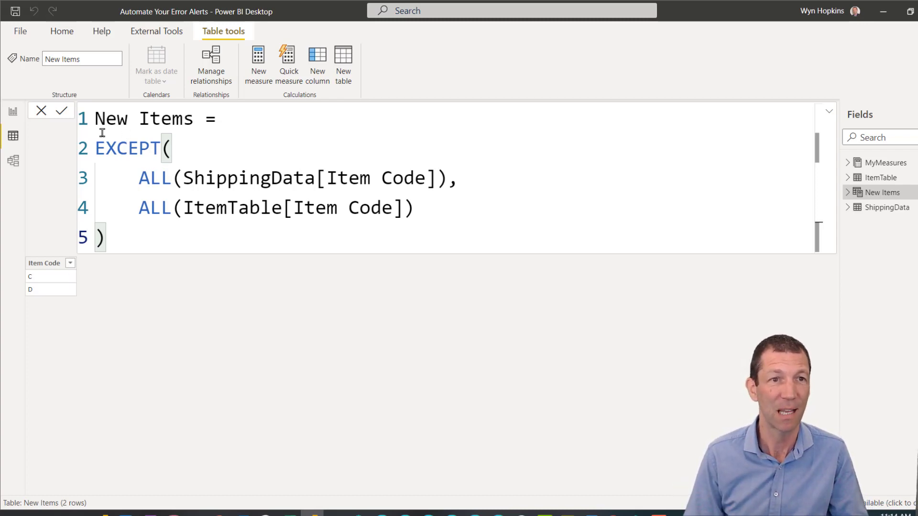
pyautogui.moveTo(96, 142); pyautogui.dragTo(150, 250)
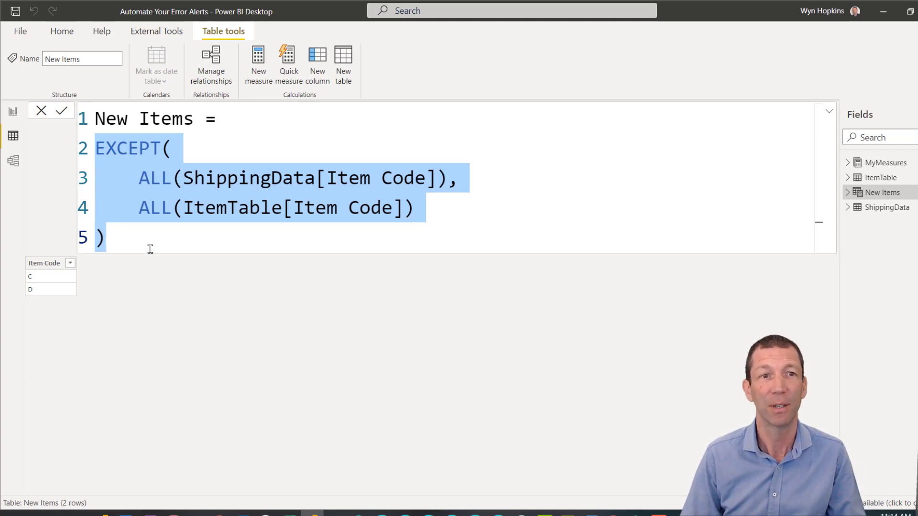
pyautogui.click(132, 236)
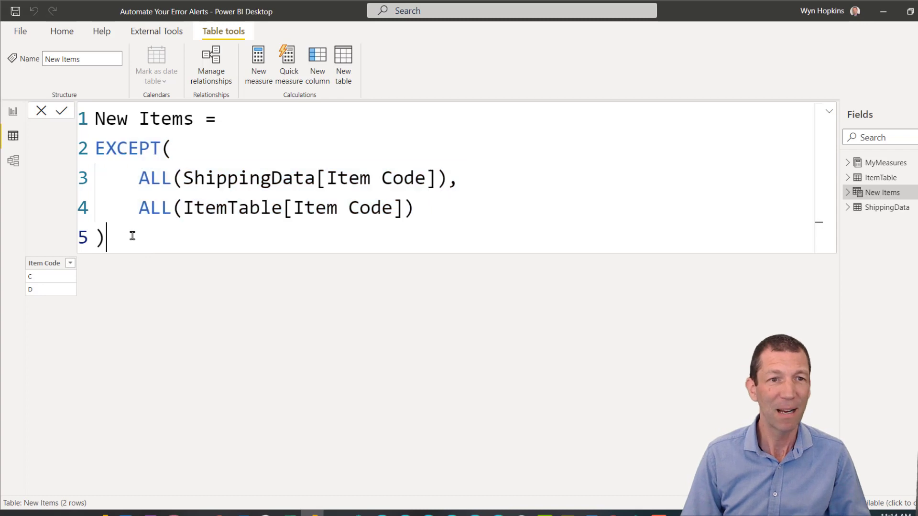
pyautogui.moveTo(129, 238); pyautogui.dragTo(81, 147)
pyautogui.hotkey('ctrl', 'c')
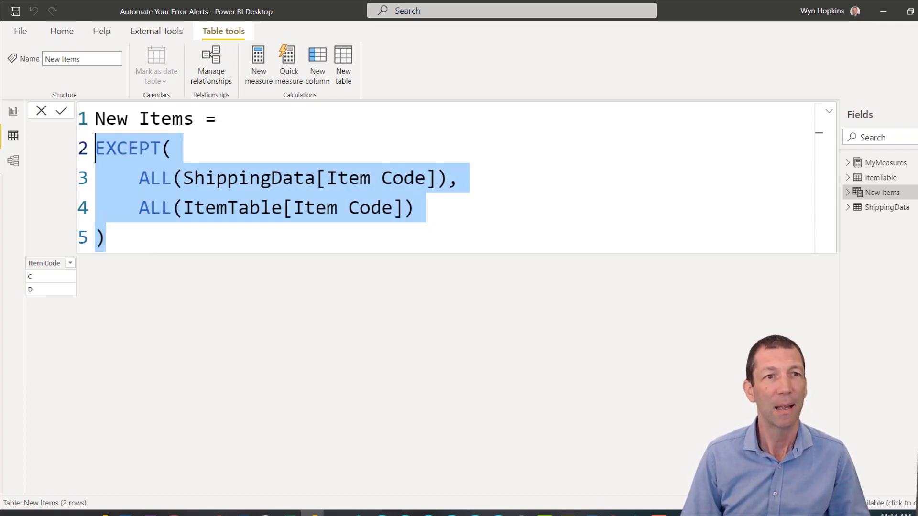
pyautogui.click(13, 112)
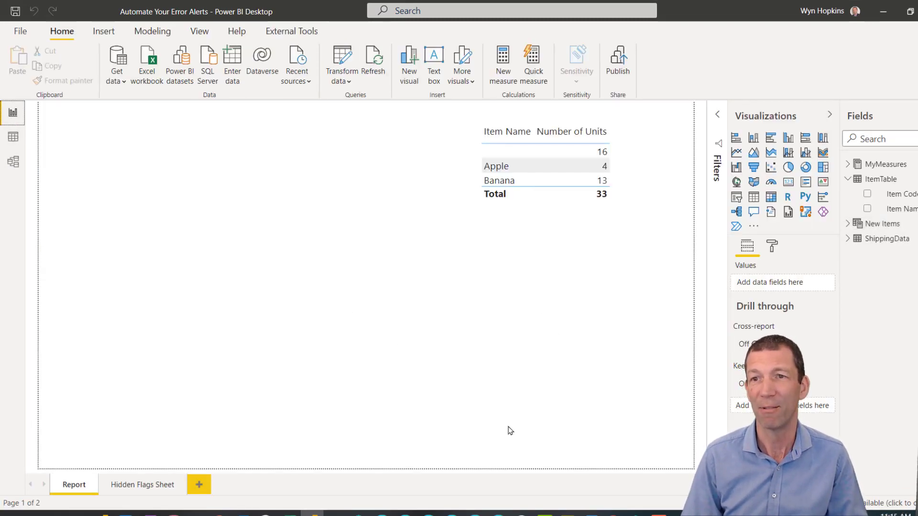
# Step: Create a List of Unmapped Item Codes measure in MyMeasures with the EXCEPT expression pasted in
pyautogui.rightClick(876, 165)
pyautogui.click(805, 172)
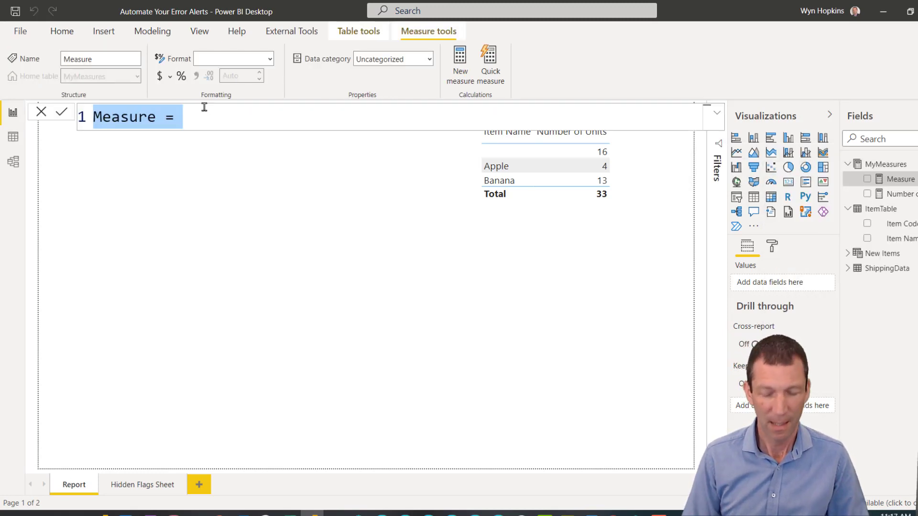
pyautogui.write('List of ')
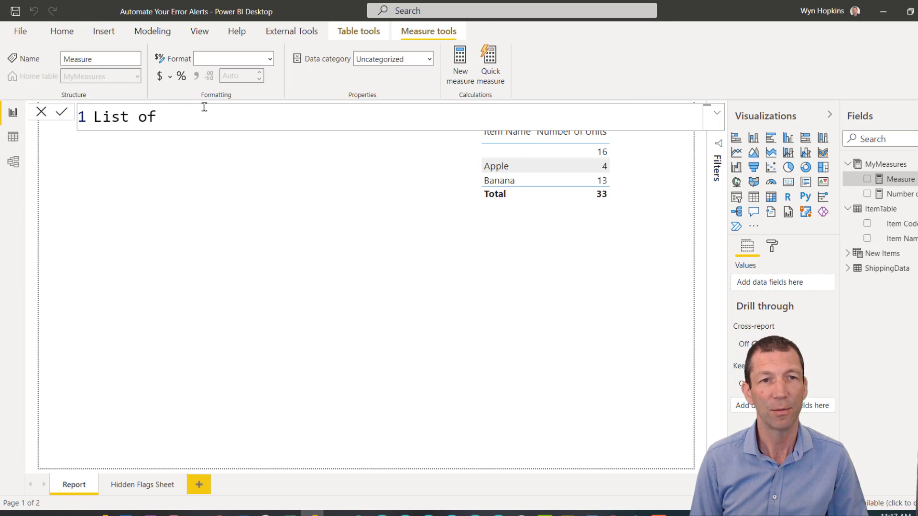
pyautogui.write('Unmp')
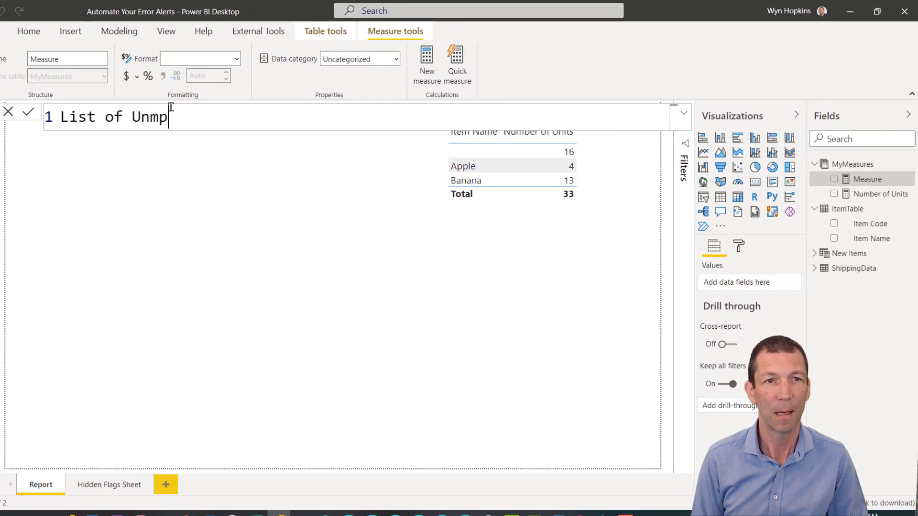
pyautogui.press('BackSpace')
pyautogui.write('apped I')
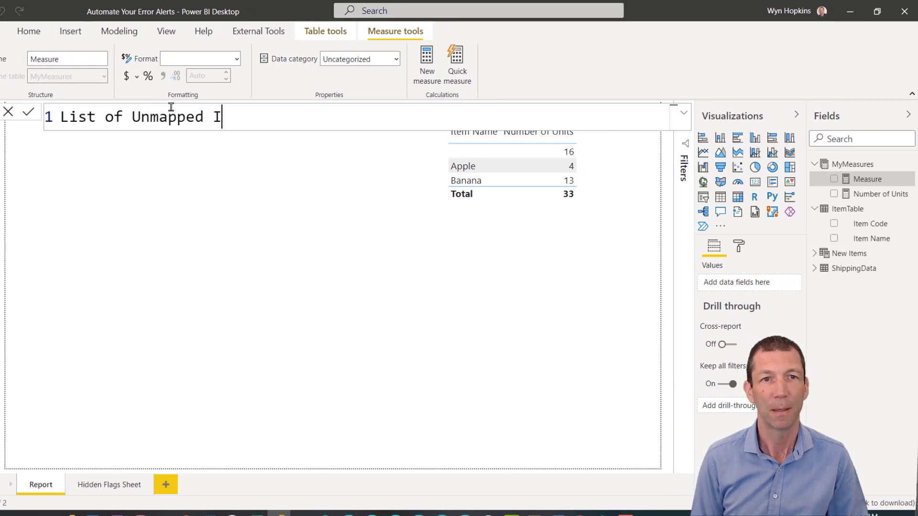
pyautogui.write('tem Codes =')
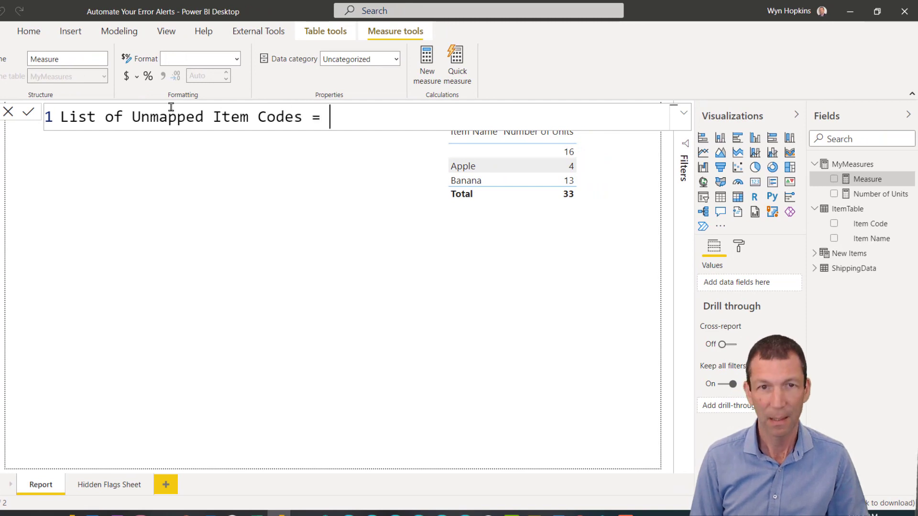
pyautogui.hotkey('shift', 'Return')
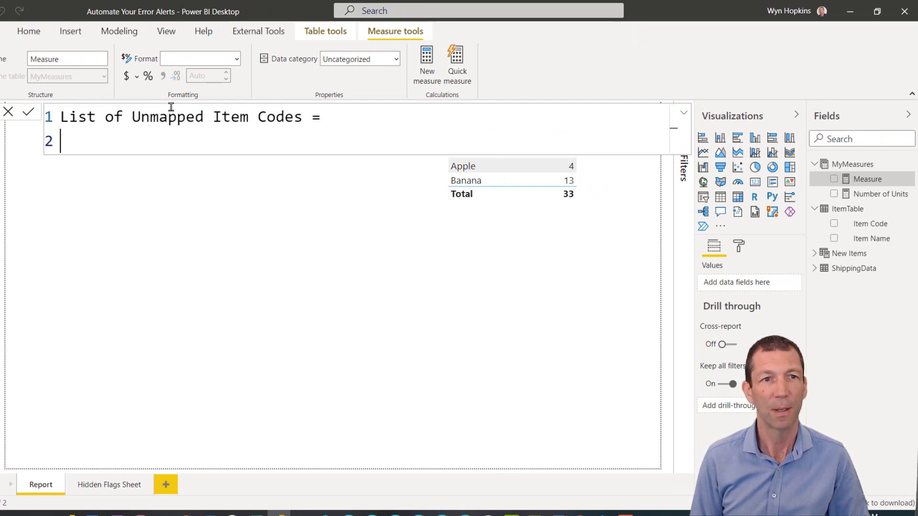
pyautogui.hotkey('ctrl', 'v')
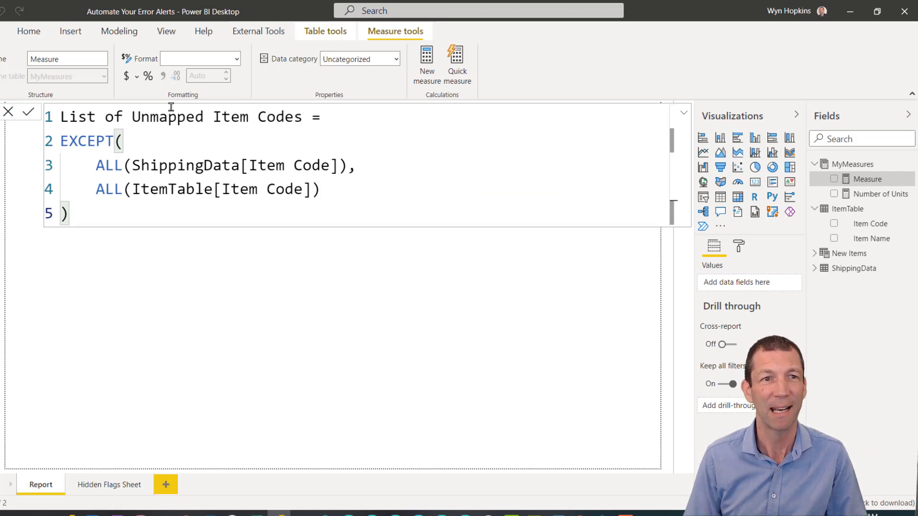
# Step: Assign the EXCEPT expression to a variable named _ExceptionTable
pyautogui.click(71, 141)
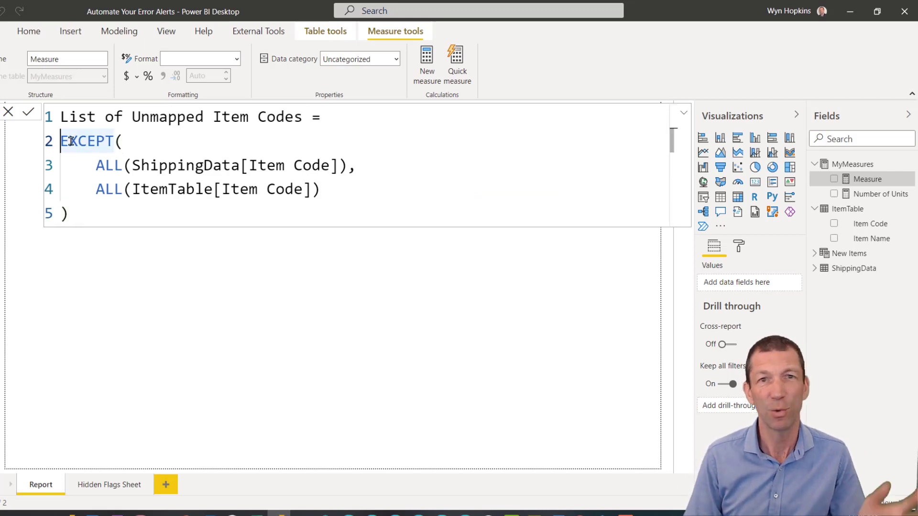
pyautogui.write('VAR ')
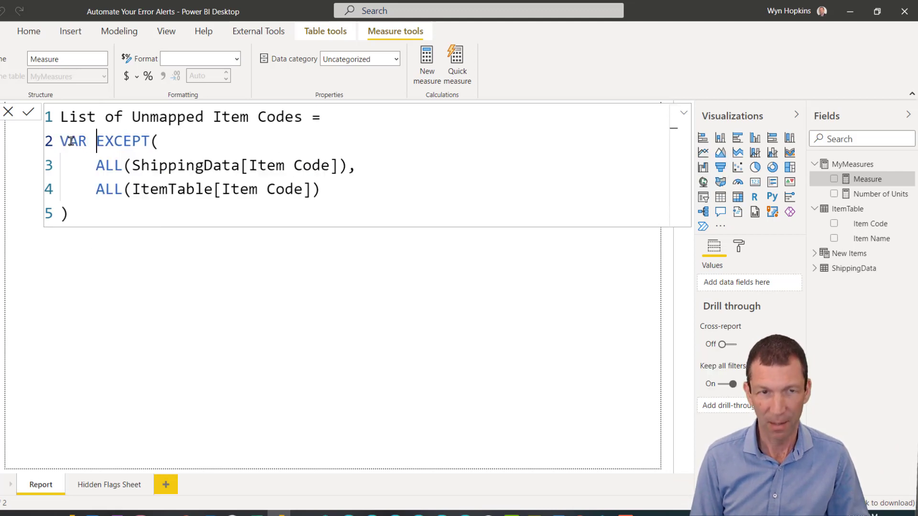
pyautogui.write('_Excp')
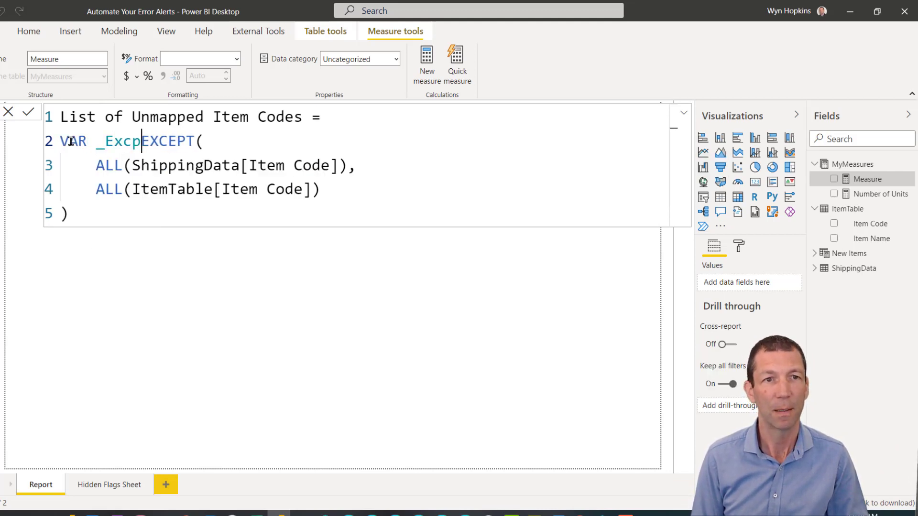
pyautogui.press('BackSpace')
pyautogui.write('eptionTable ')
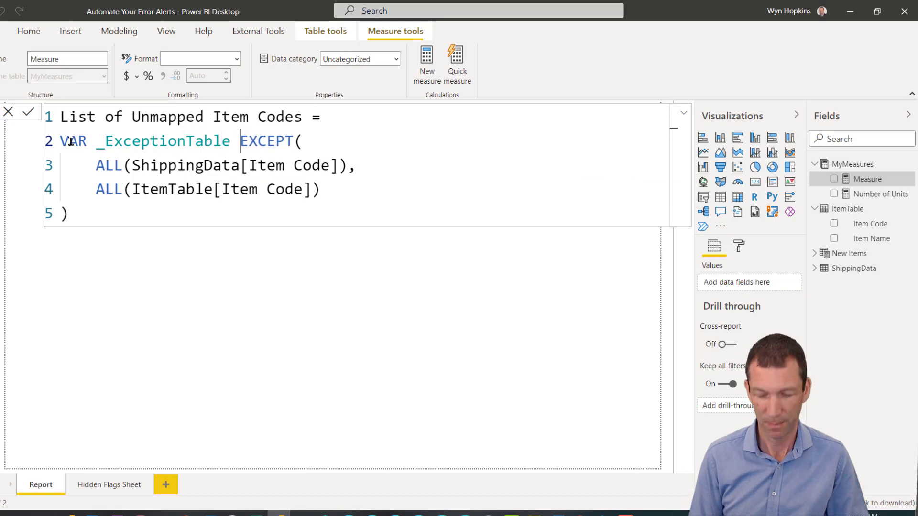
pyautogui.write('=')
# Step: Add VAR RESULT = CONCATENATEX(_ExceptionTable, [Item Code], ",")
pyautogui.click(121, 216)
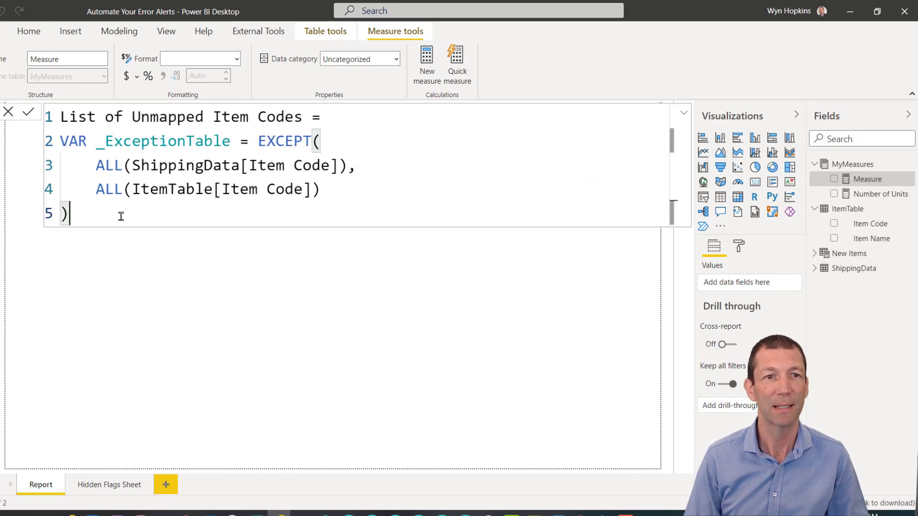
pyautogui.hotkey('shift', 'Return')
pyautogui.write('VAR RE')
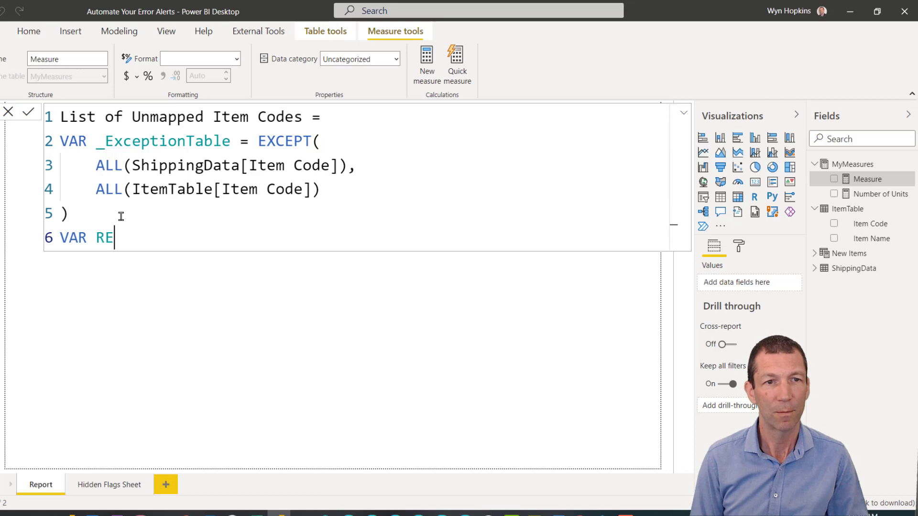
pyautogui.write('SULT =')
pyautogui.hotkey('shift', 'Return')
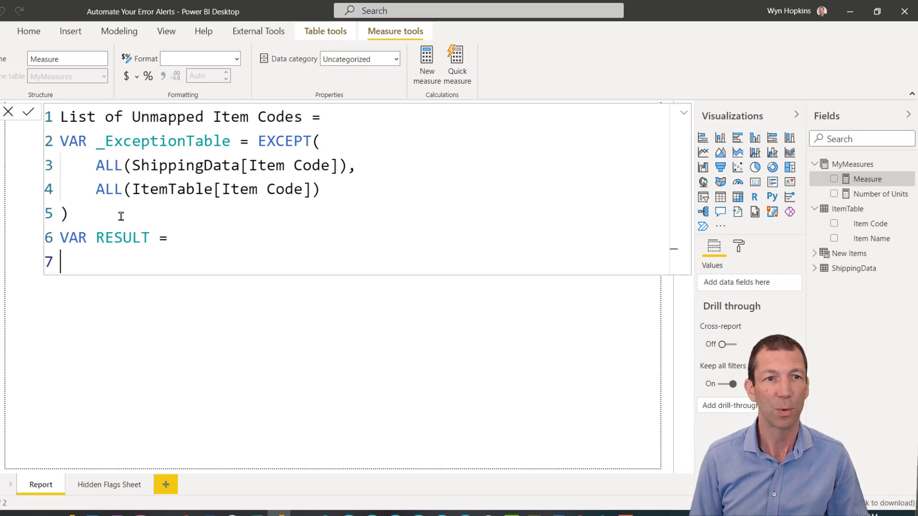
pyautogui.write('CON')
pyautogui.press('Down')
pyautogui.press('Tab')
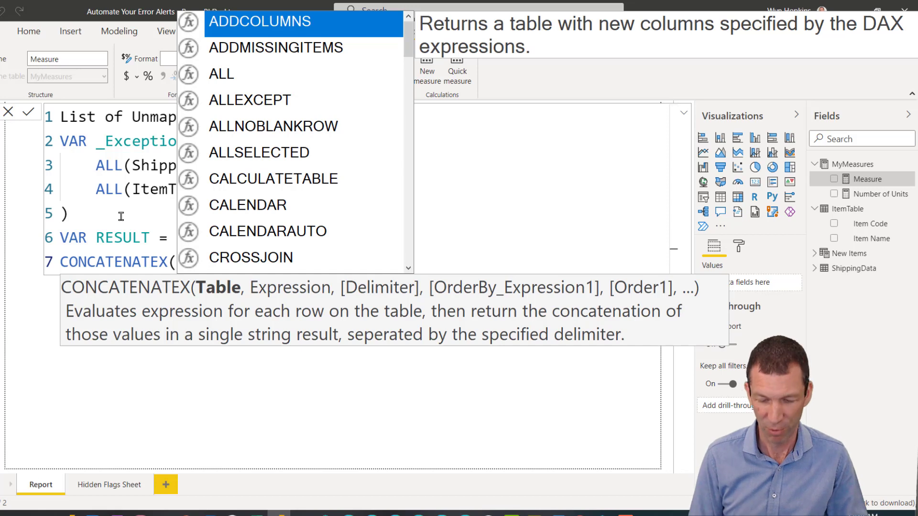
pyautogui.write('_')
pyautogui.press('Tab')
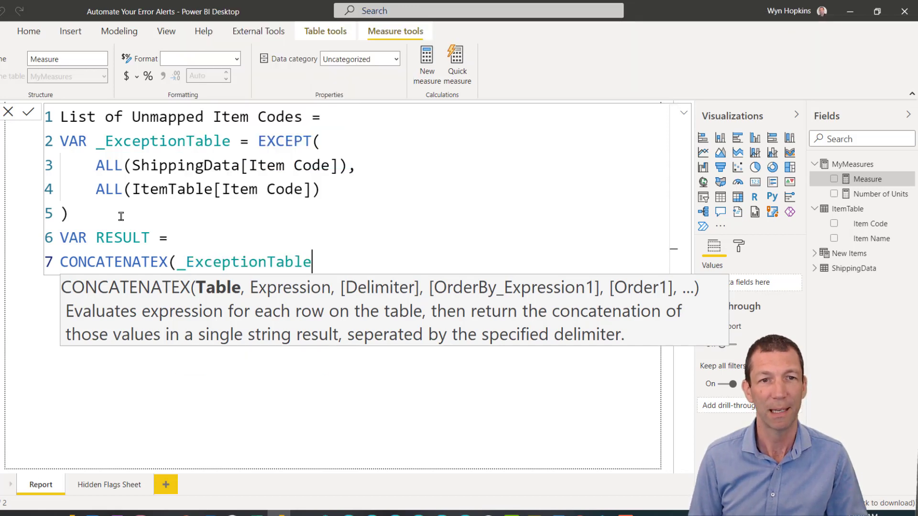
pyautogui.write(',')
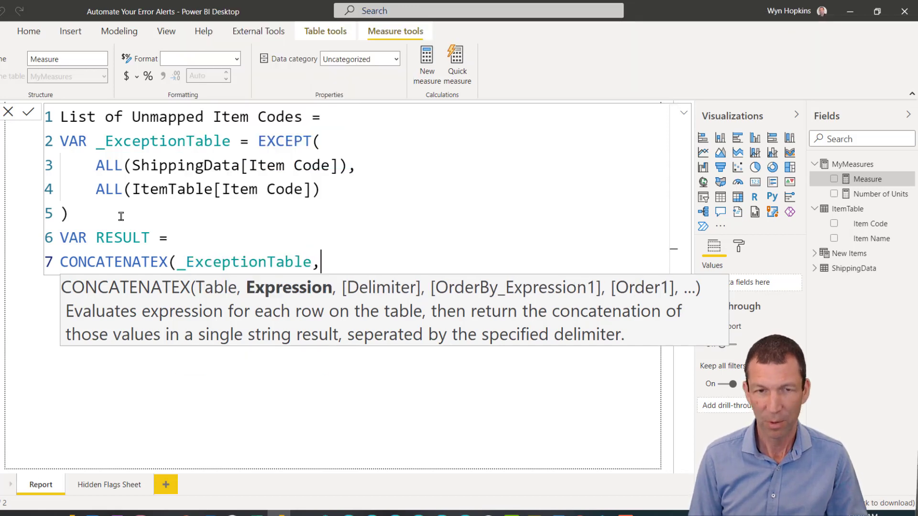
pyautogui.write('[')
pyautogui.press('Tab')
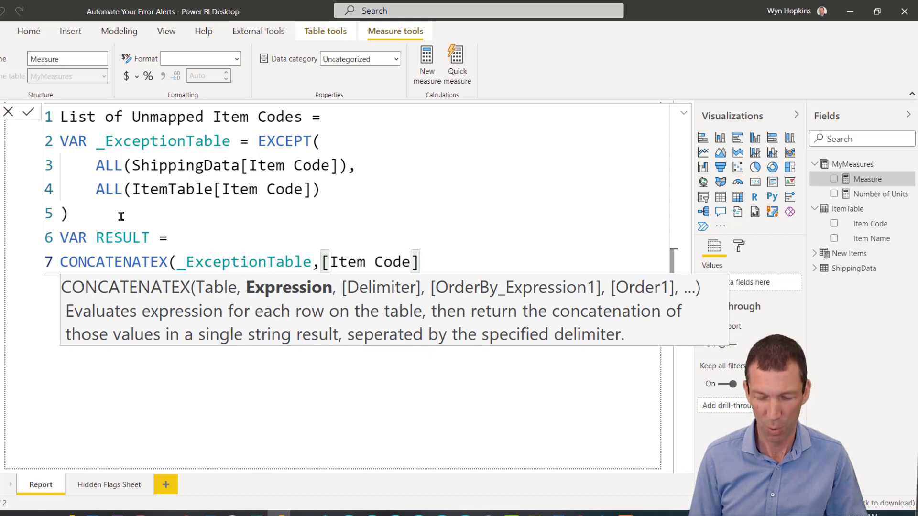
pyautogui.write(',')
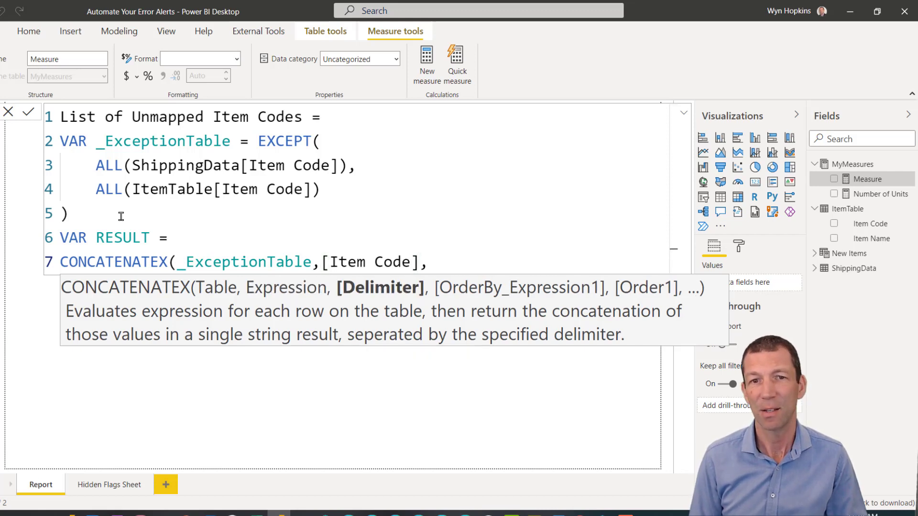
pyautogui.write('",")')
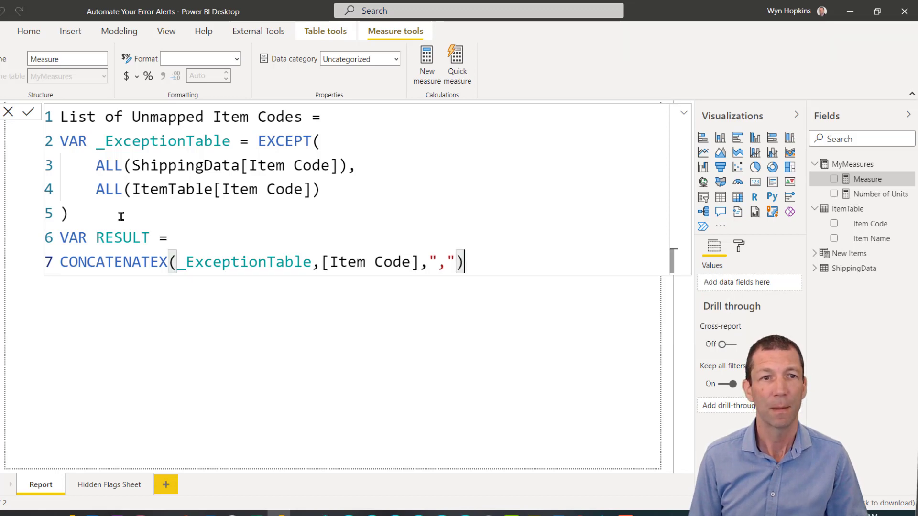
# Step: Finish the measure with RETURN RESULT and commit it
pyautogui.press('Return')
pyautogui.write('RETURN')
pyautogui.press('Return')
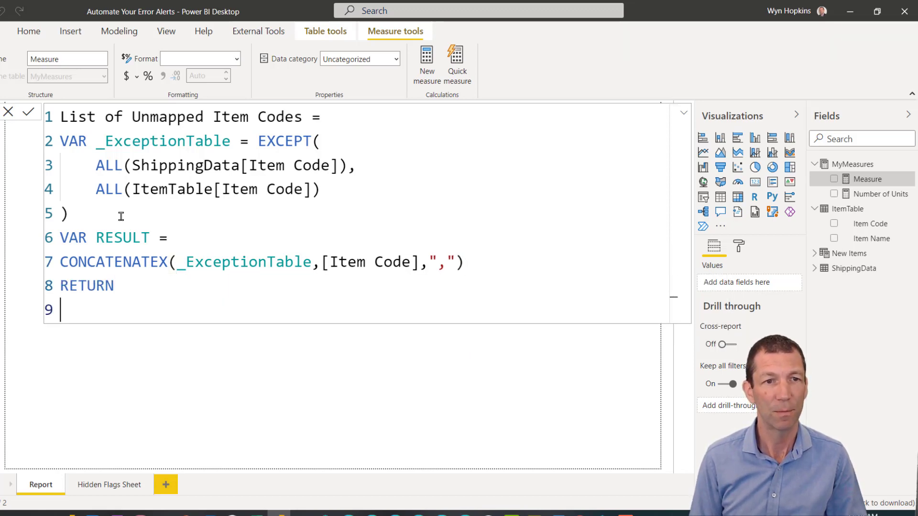
pyautogui.write('RESULT')
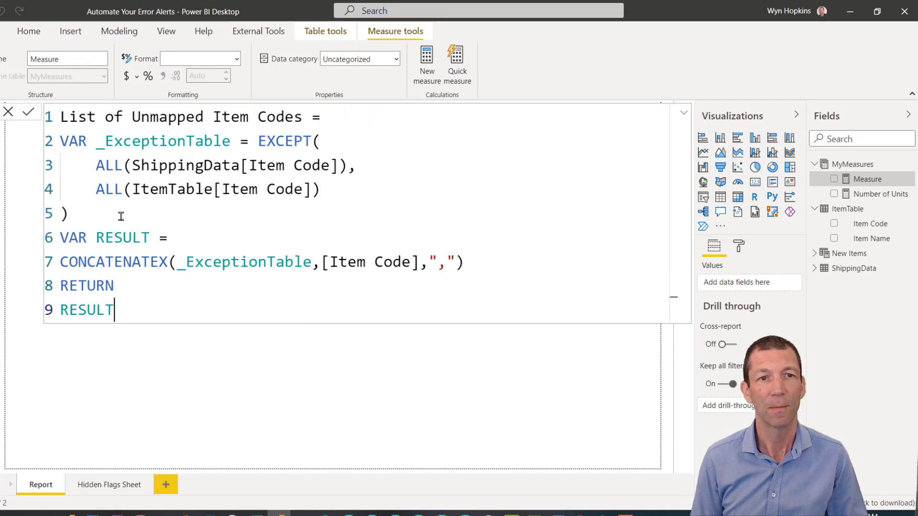
pyautogui.click(306, 379)
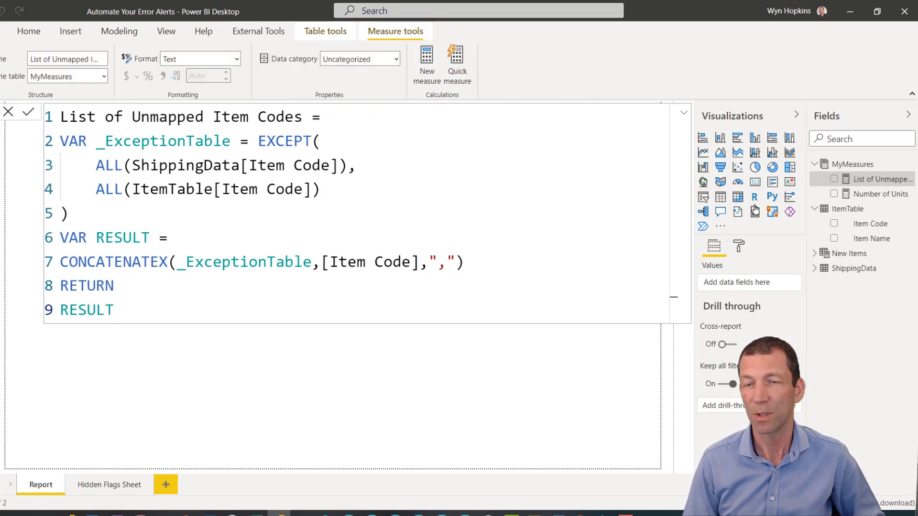
# Step: Add a card showing List of Unmapped Item Codes (C,D) and reposition it on the page
pyautogui.click(755, 182)
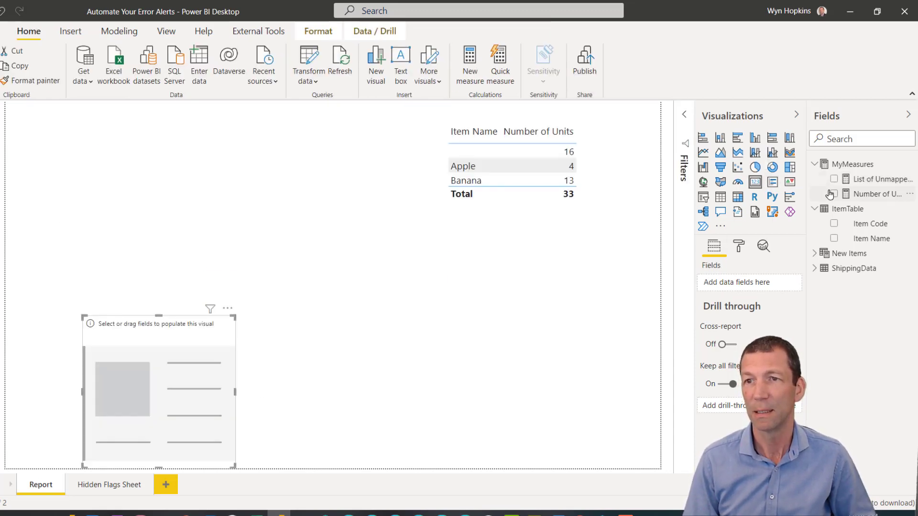
pyautogui.click(834, 179)
pyautogui.moveTo(176, 451); pyautogui.dragTo(236, 285)
# Step: Add a // comment below RESULT about flagging codes that need adding to ItemTable, then select it
pyautogui.click(863, 180)
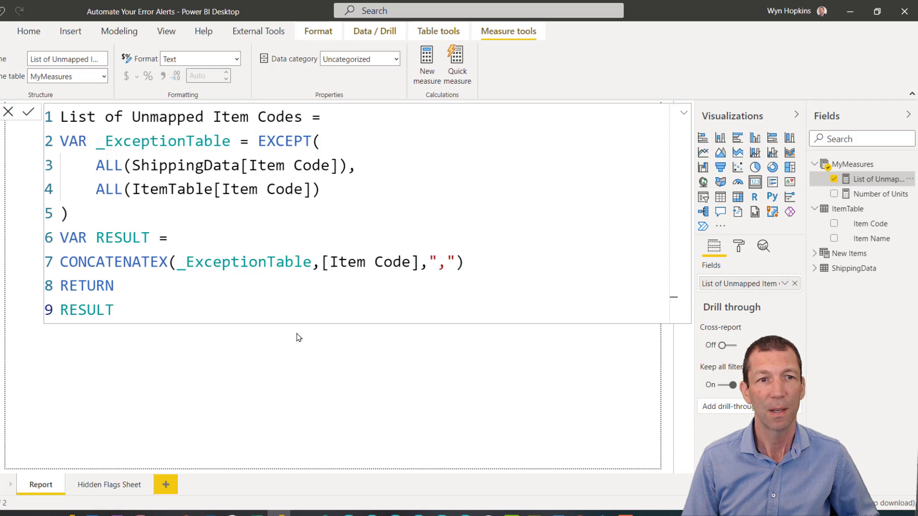
pyautogui.click(141, 308)
pyautogui.press('Return')
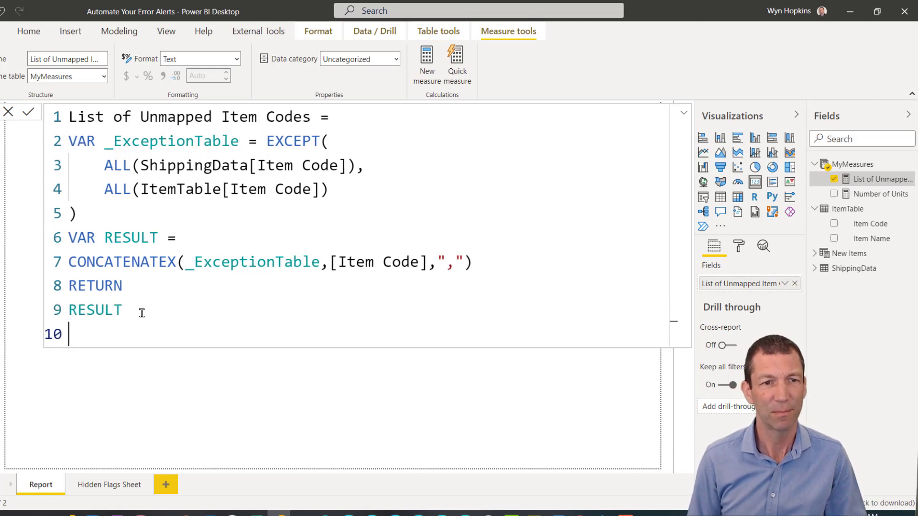
pyautogui.write('//')
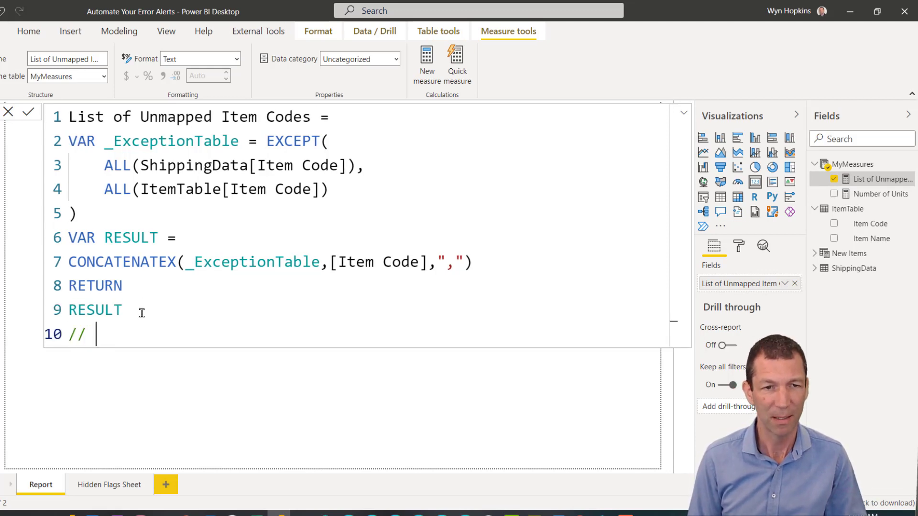
pyautogui.write(' used to flag ')
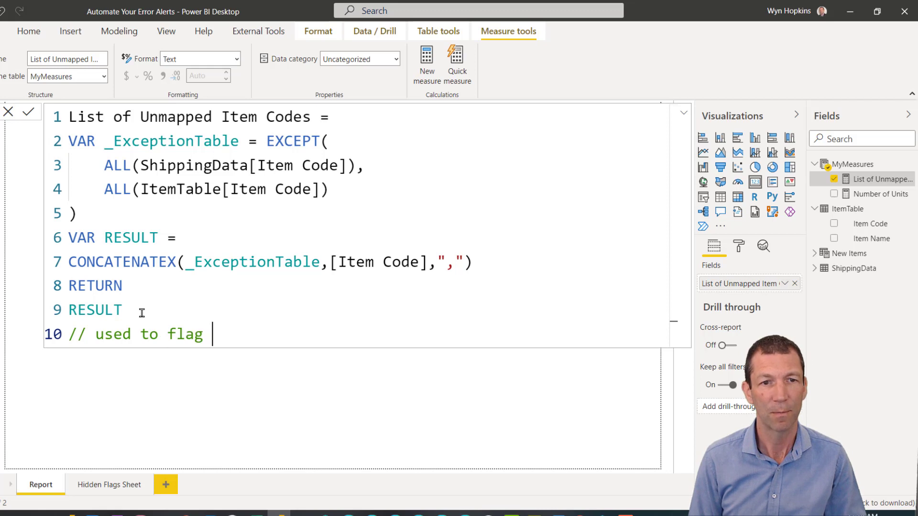
pyautogui.write('whihc')
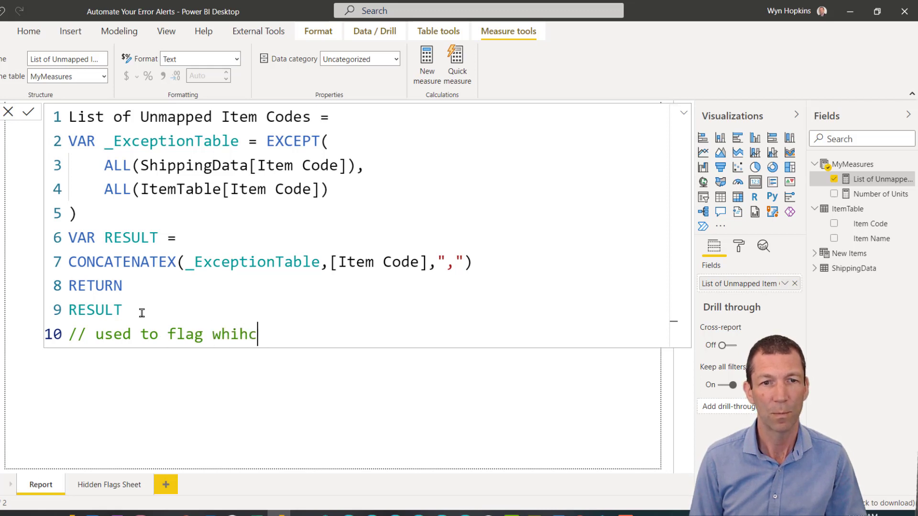
pyautogui.press('BackSpace')
pyautogui.press('BackSpace')
pyautogui.press('BackSpace')
pyautogui.press('BackSpace')
pyautogui.write('c')
pyautogui.press('BackSpace')
pyautogui.press('BackSpace')
pyautogui.write('codes ')
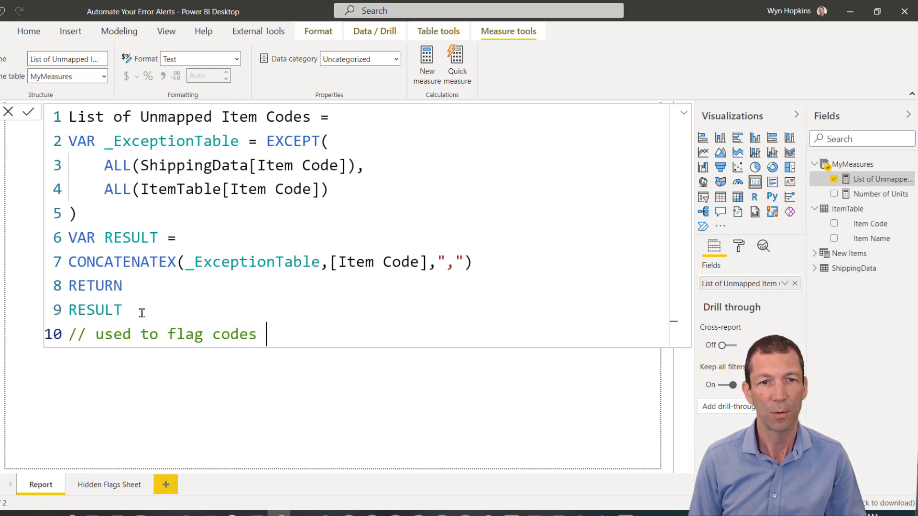
pyautogui.write('that need ading to')
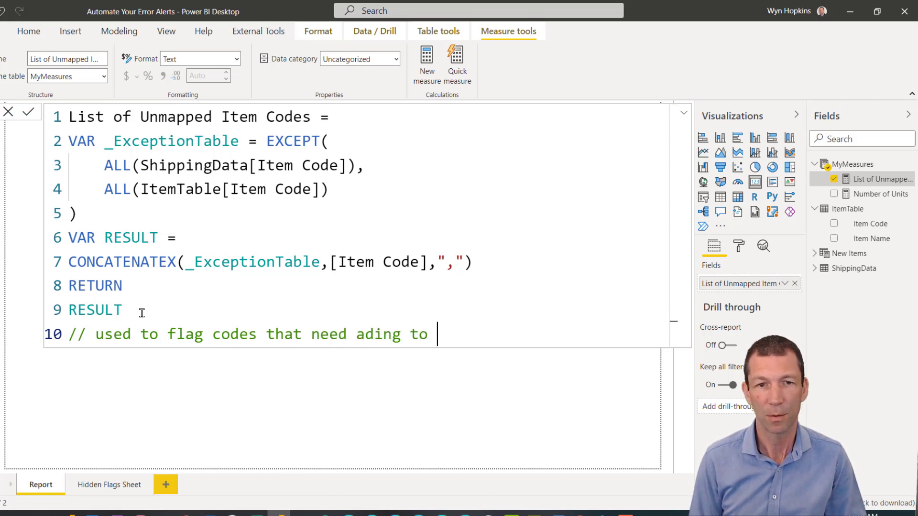
pyautogui.write(' ItemTable')
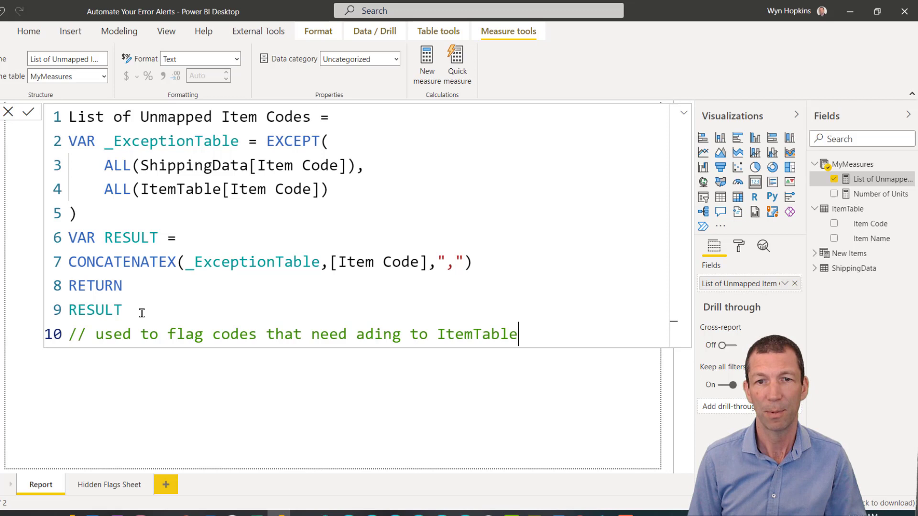
pyautogui.moveTo(518, 334); pyautogui.dragTo(95, 334)
pyautogui.hotkey('ctrl', 'c')
# Step: Paste the comment into the measure's Description in Model view and correct 'ading' to 'adding'
pyautogui.click(161, 407)
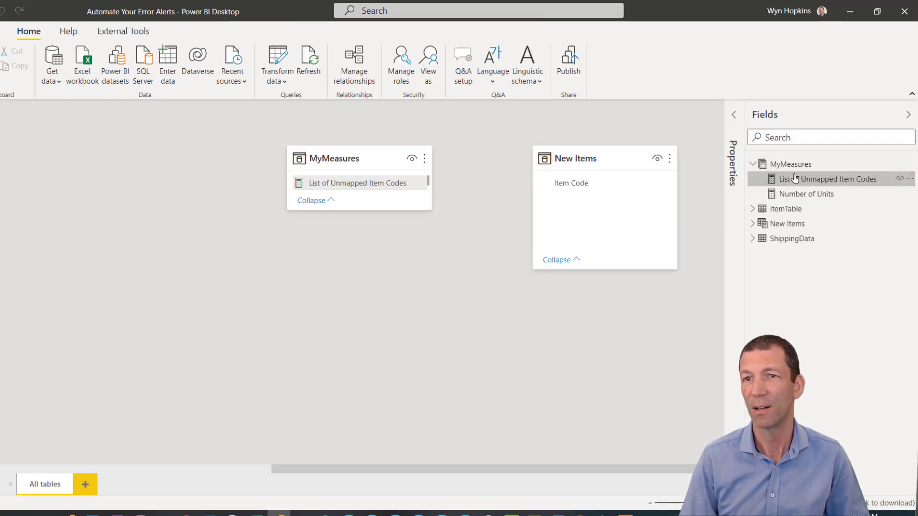
pyautogui.click(733, 115)
pyautogui.click(625, 267)
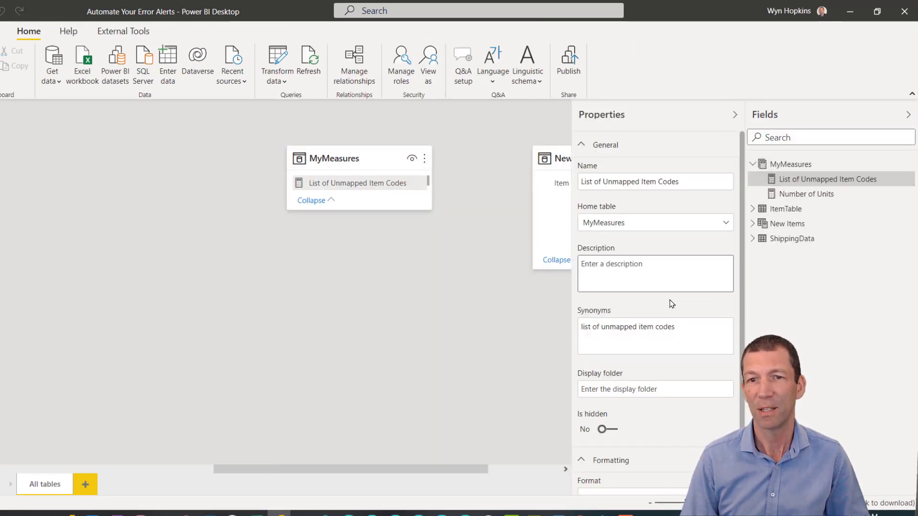
pyautogui.hotkey('ctrl', 'v')
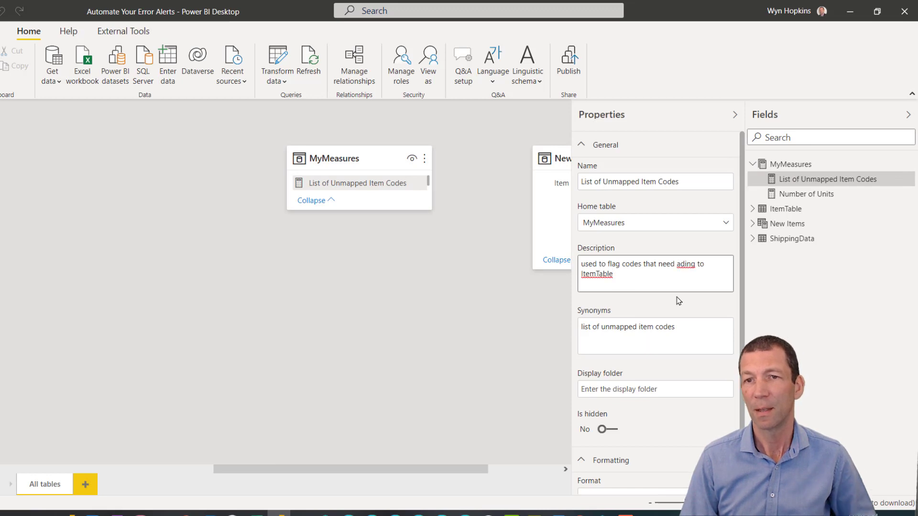
pyautogui.click(686, 264)
pyautogui.write('d')
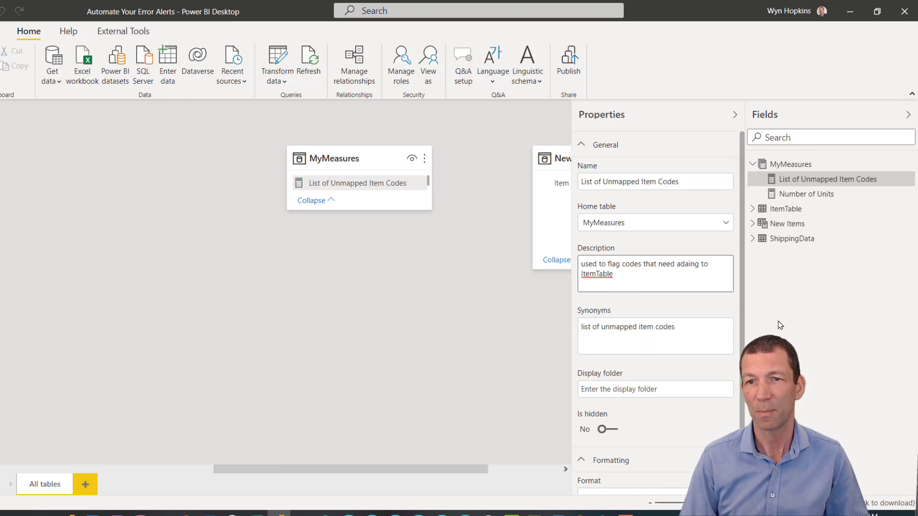
pyautogui.write('d')
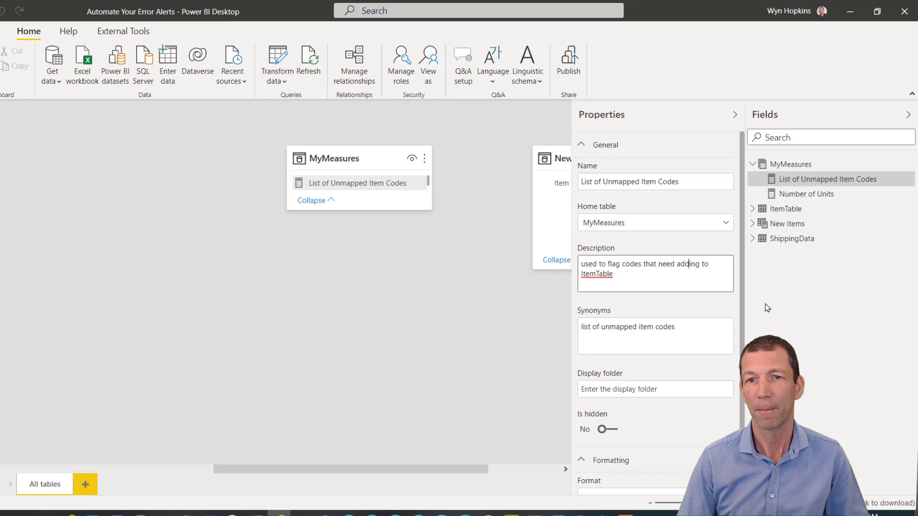
pyautogui.click(831, 276)
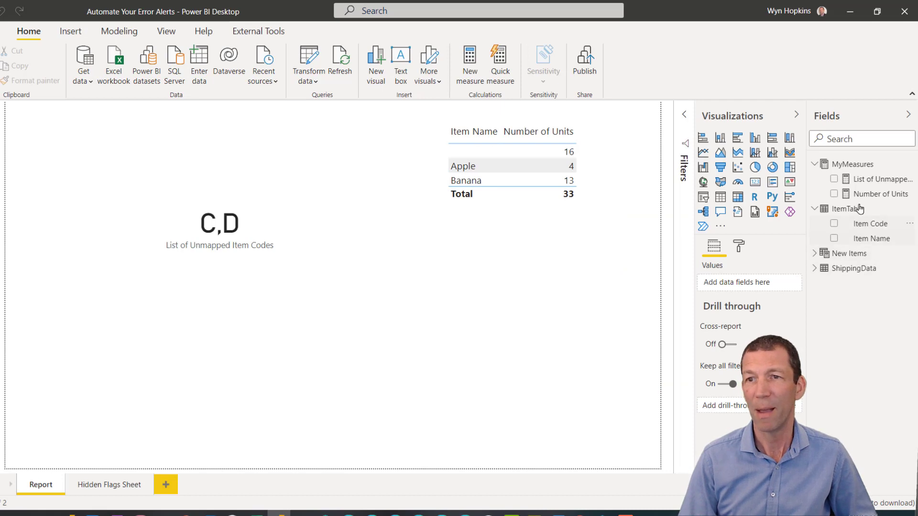
pyautogui.moveTo(859, 185)
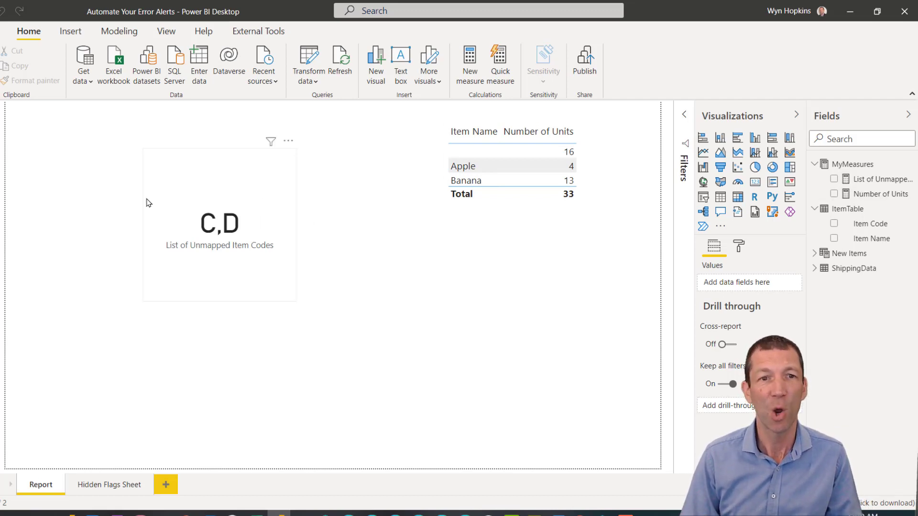
pyautogui.rightClick(847, 166)
# Step: Create an Item Codes Need Updating measure testing ISBLANK([List of Unmapped Item Codes])
pyautogui.click(844, 172)
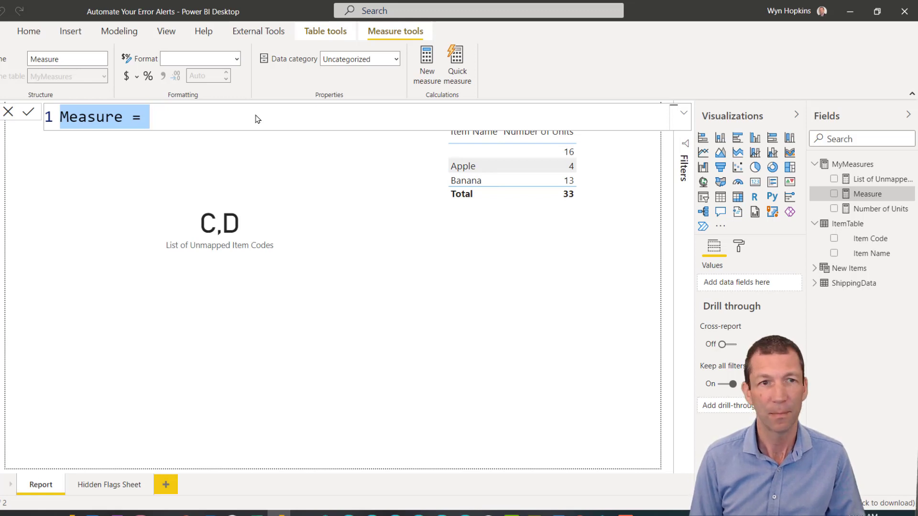
pyautogui.write('Ite')
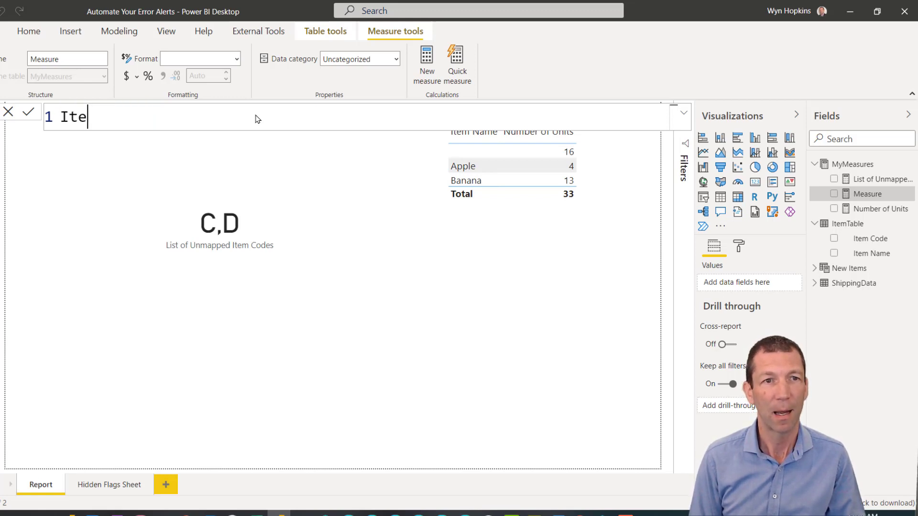
pyautogui.write('m Codes Need ')
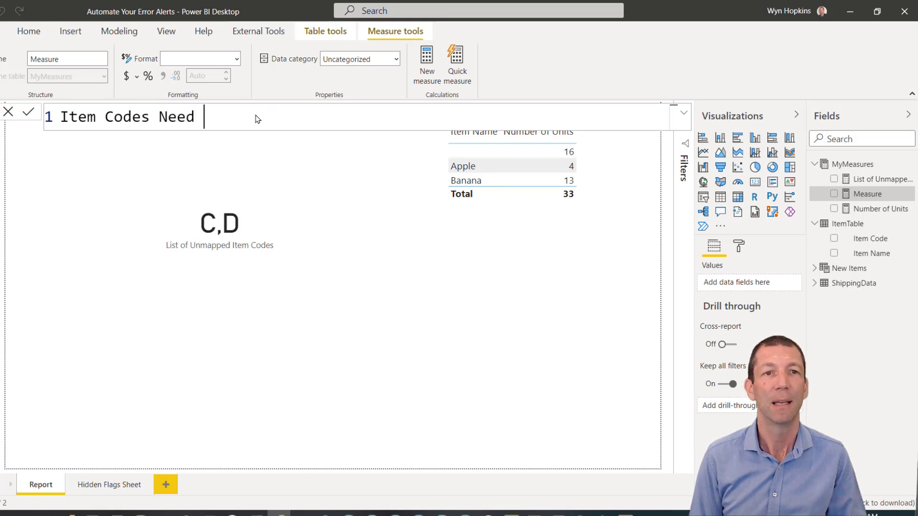
pyautogui.write('Updating')
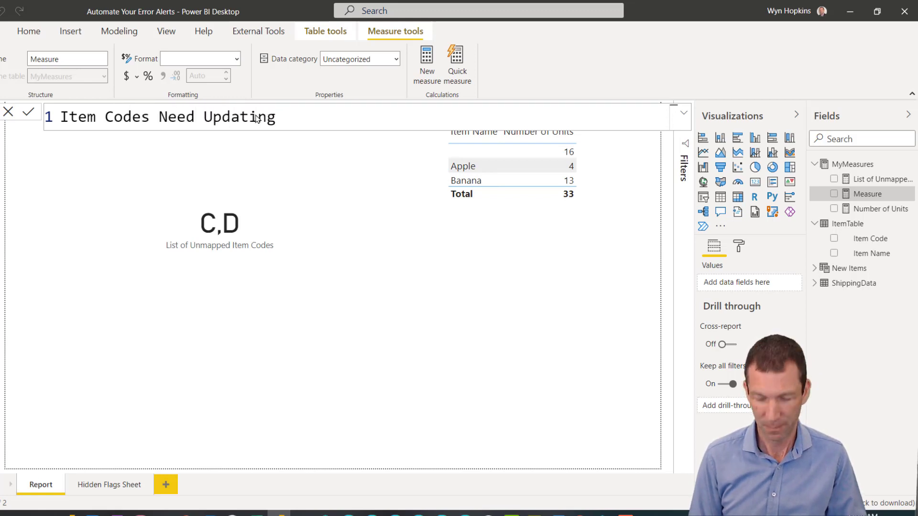
pyautogui.write(' =')
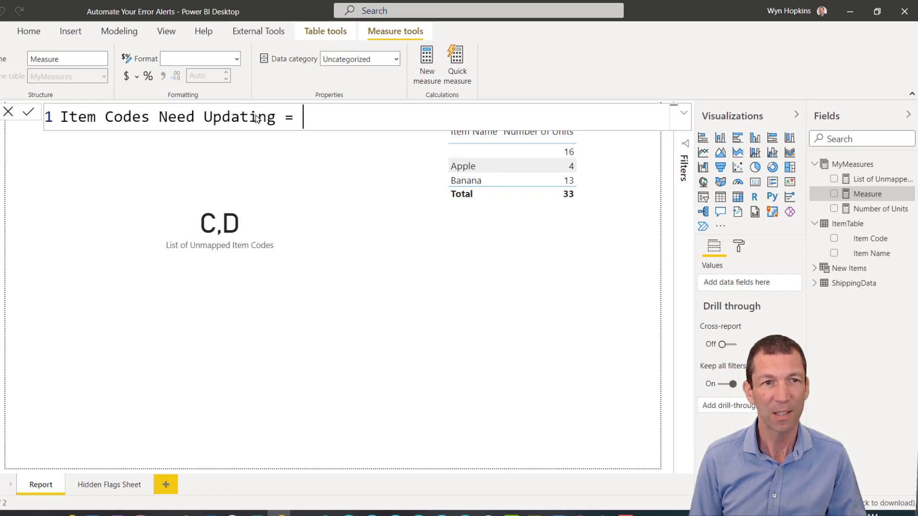
pyautogui.hotkey('shift', 'Return')
pyautogui.write('OF')
pyautogui.press('BackSpace')
pyautogui.press('BackSpace')
pyautogui.write('I')
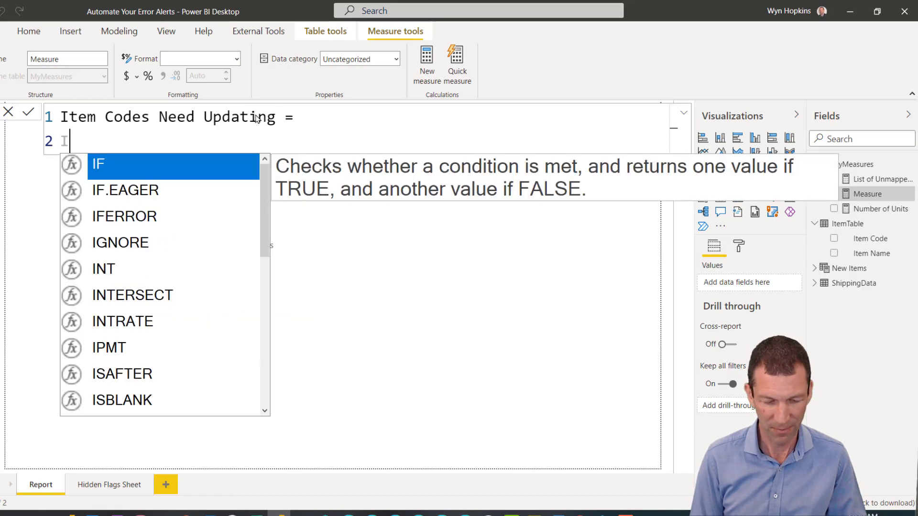
pyautogui.write('F(ISb')
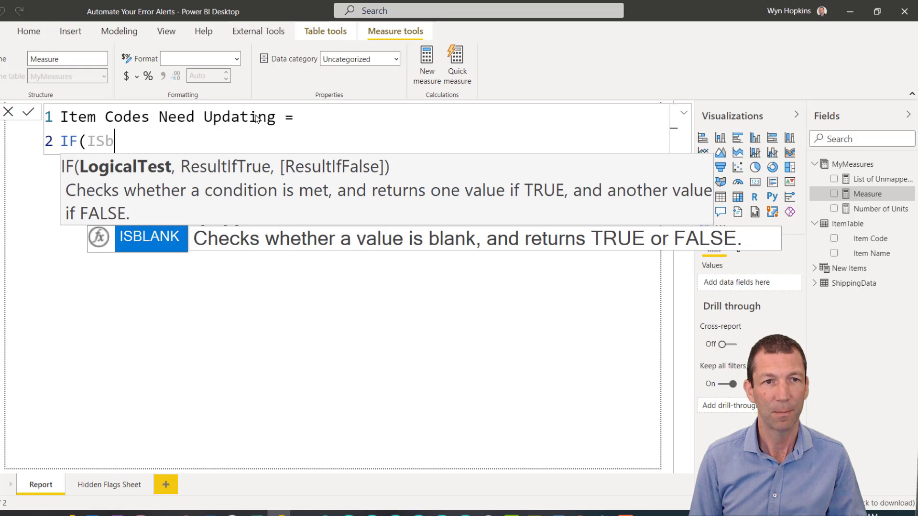
pyautogui.press('Tab')
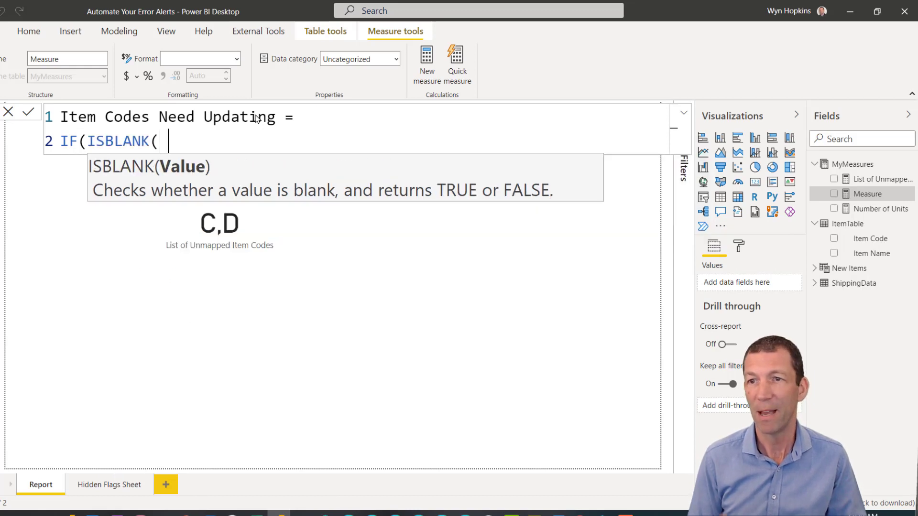
pyautogui.write('[')
pyautogui.press('Tab')
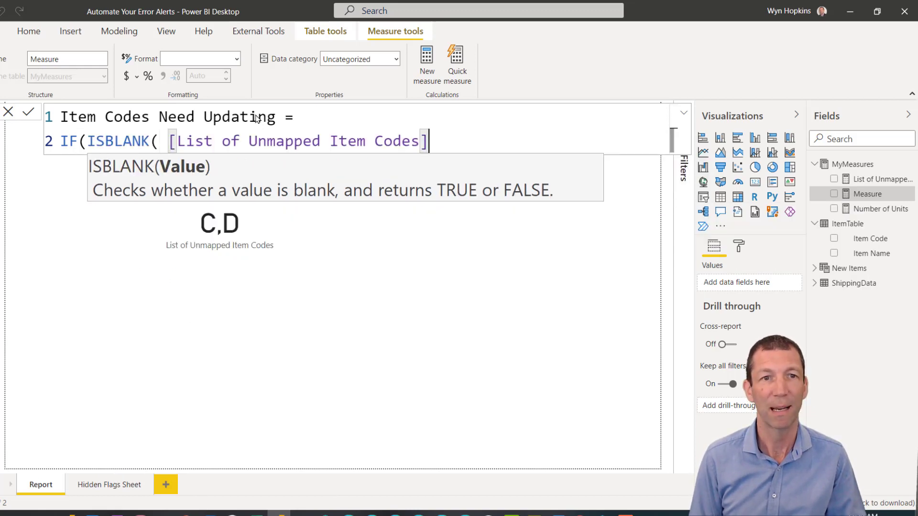
# Step: Complete the formula as IF(ISBLANK(...),0,1), then remove the C,D card from the Report page
pyautogui.write('),1,')
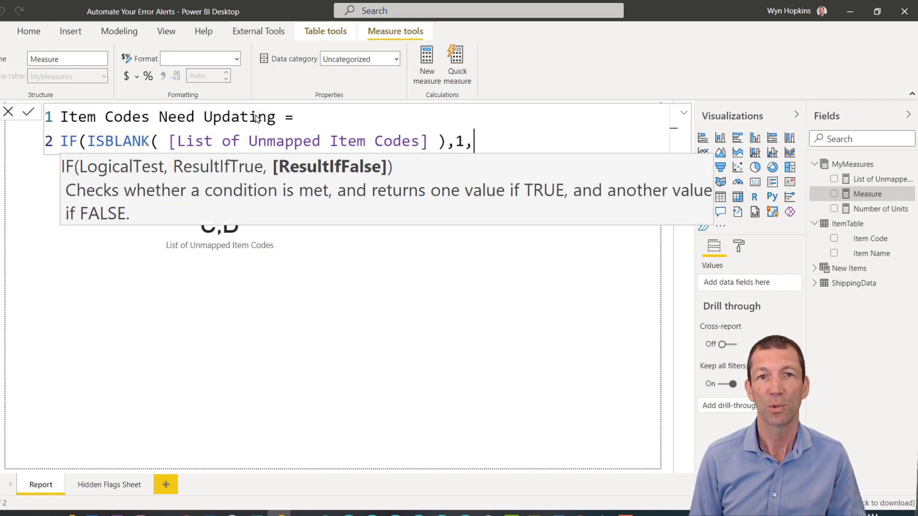
pyautogui.press('BackSpace')
pyautogui.press('BackSpace')
pyautogui.write('0,1)')
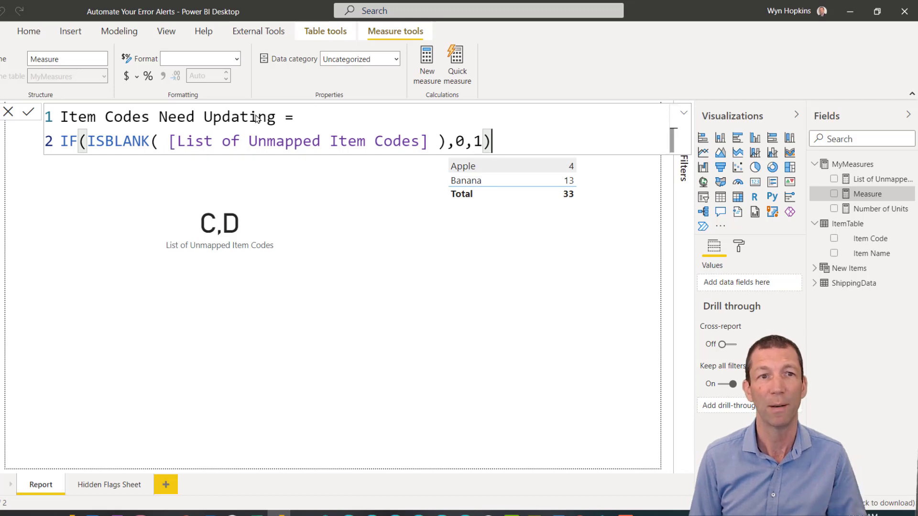
pyautogui.press('Return')
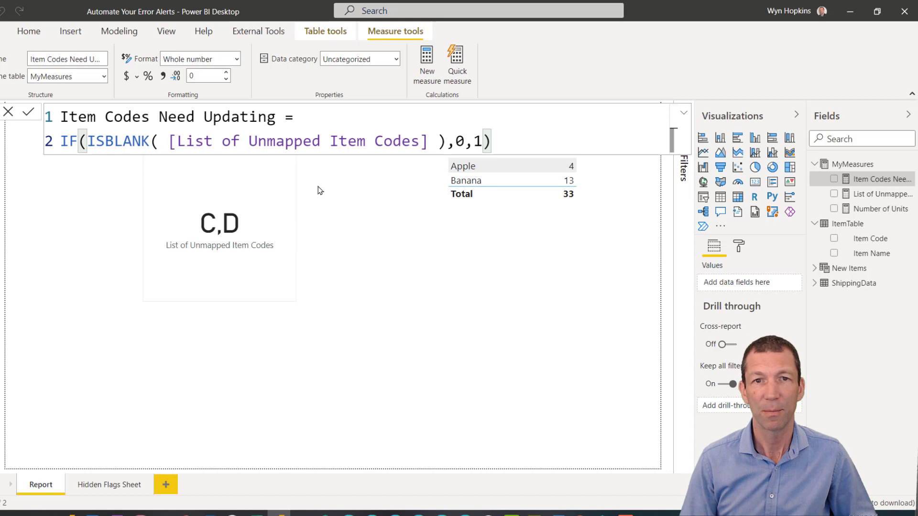
pyautogui.click(191, 254)
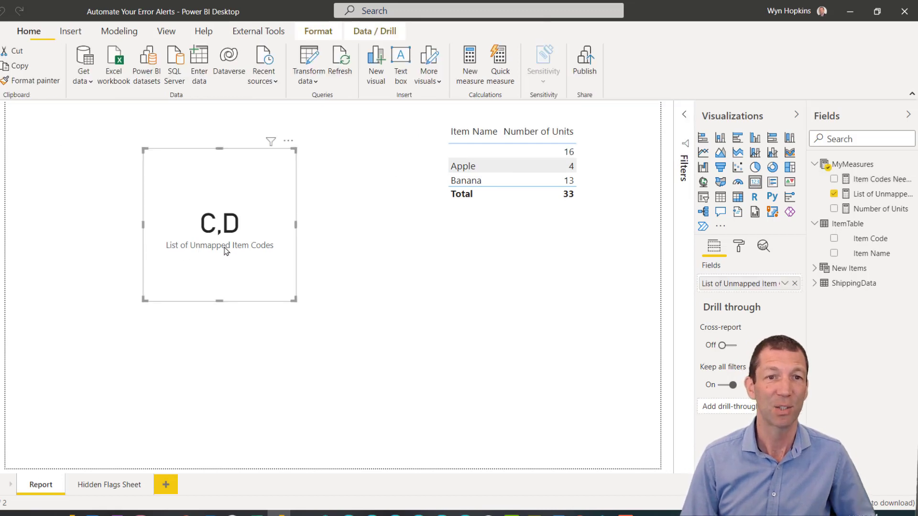
pyautogui.press('Delete')
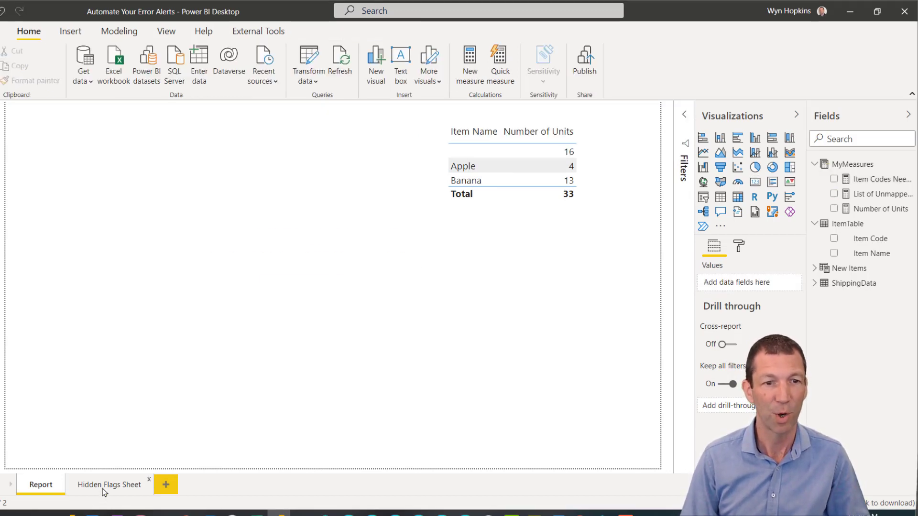
# Step: Paste the C,D card onto the Hidden Flags Sheet and place an Item Codes Need Updating card beside it
pyautogui.click(106, 487)
pyautogui.hotkey('ctrl', 'v')
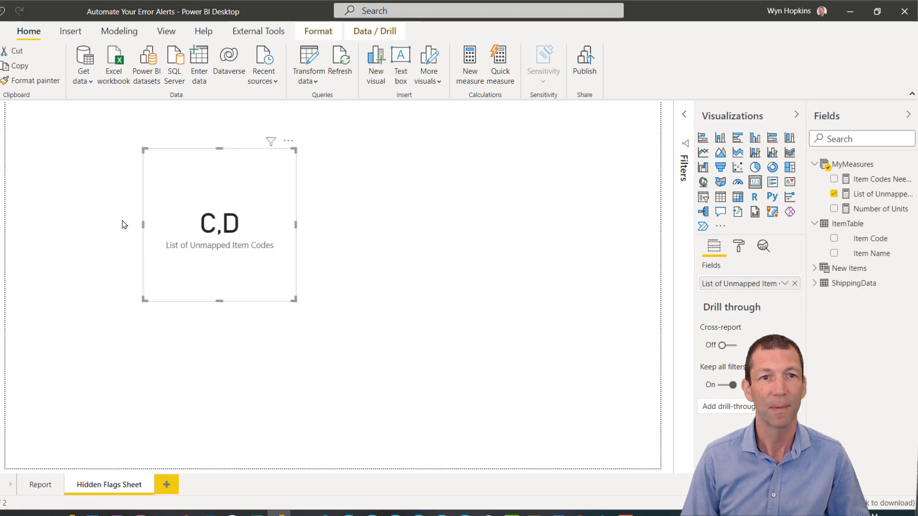
pyautogui.press('Escape')
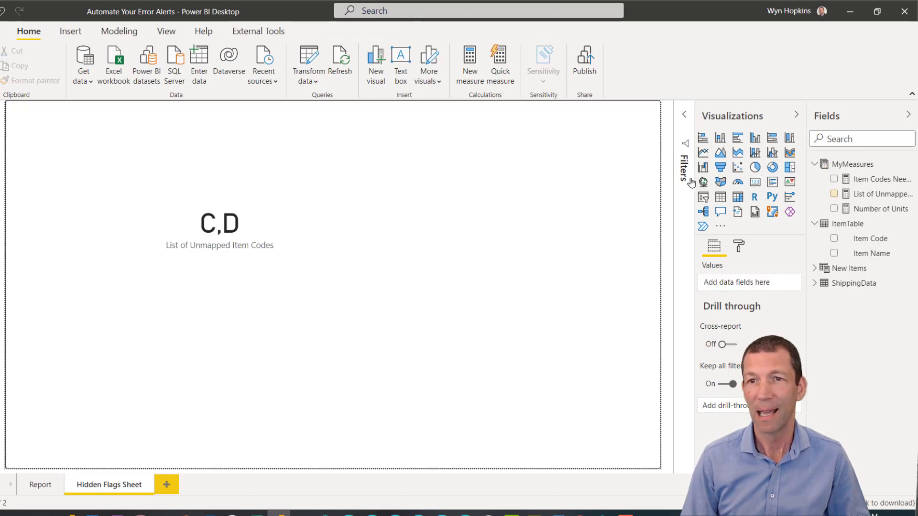
pyautogui.click(755, 184)
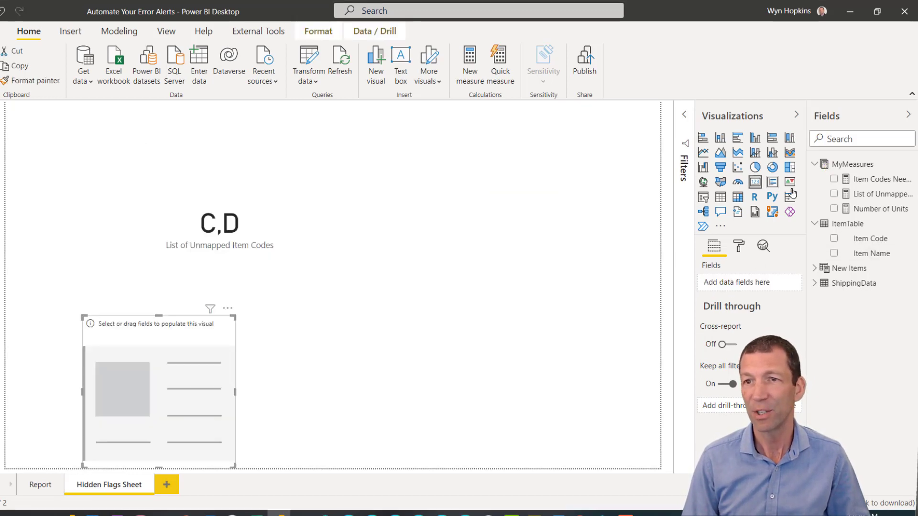
pyautogui.click(834, 180)
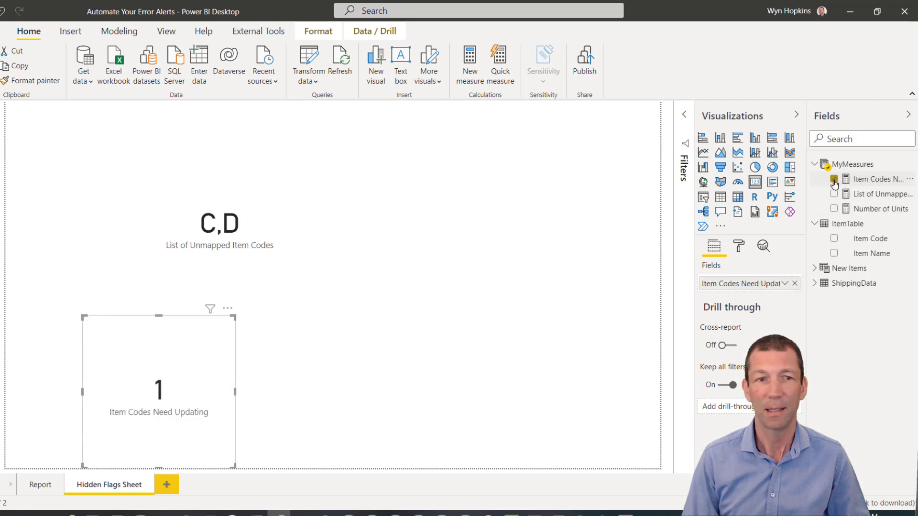
pyautogui.moveTo(123, 447); pyautogui.dragTo(355, 271)
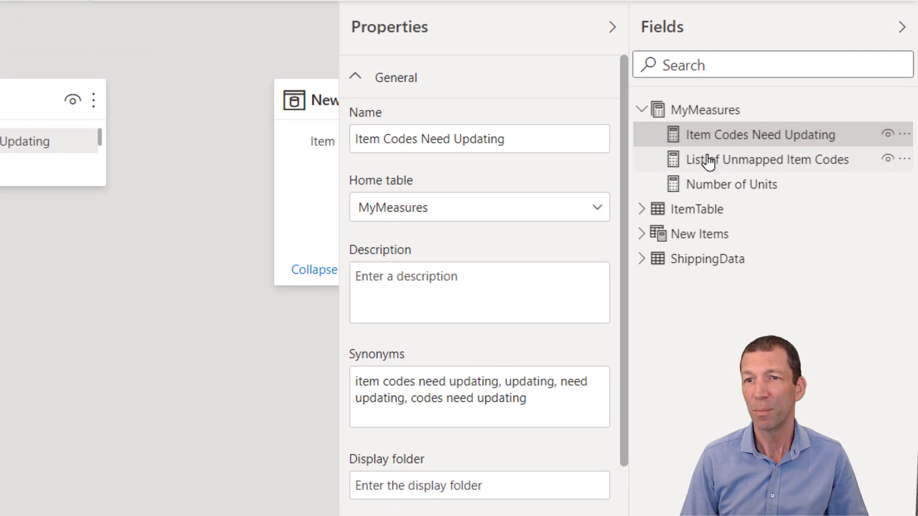
# Step: Put both flag measures into a new zChecks display folder, expand it, and reselect the Item Codes Need Updating card
pyautogui.keyDown('ctrl'); pyautogui.click(707, 160); pyautogui.keyUp('ctrl')
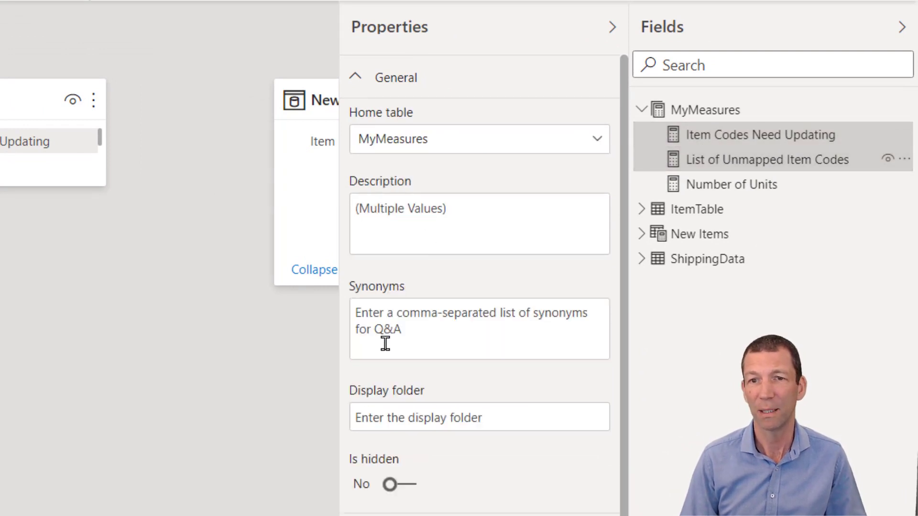
pyautogui.click(384, 412)
pyautogui.write('zC')
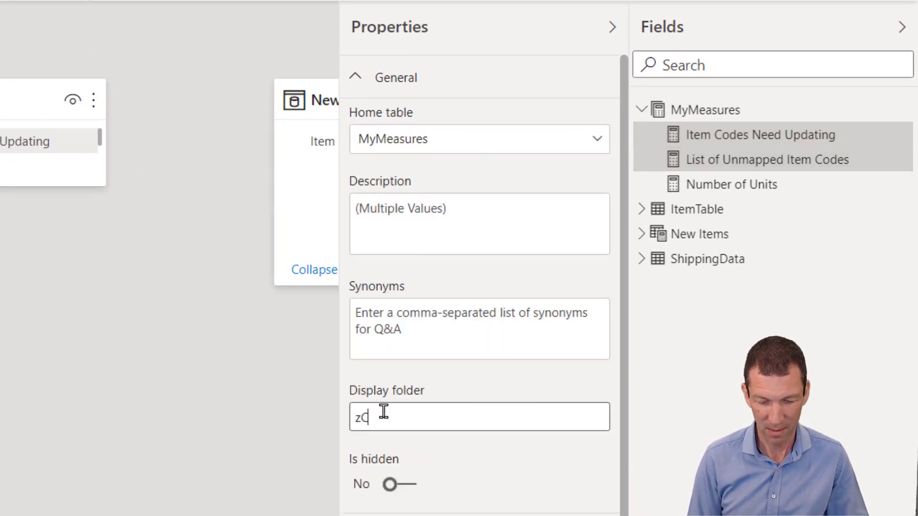
pyautogui.write('hecks')
pyautogui.press('Return')
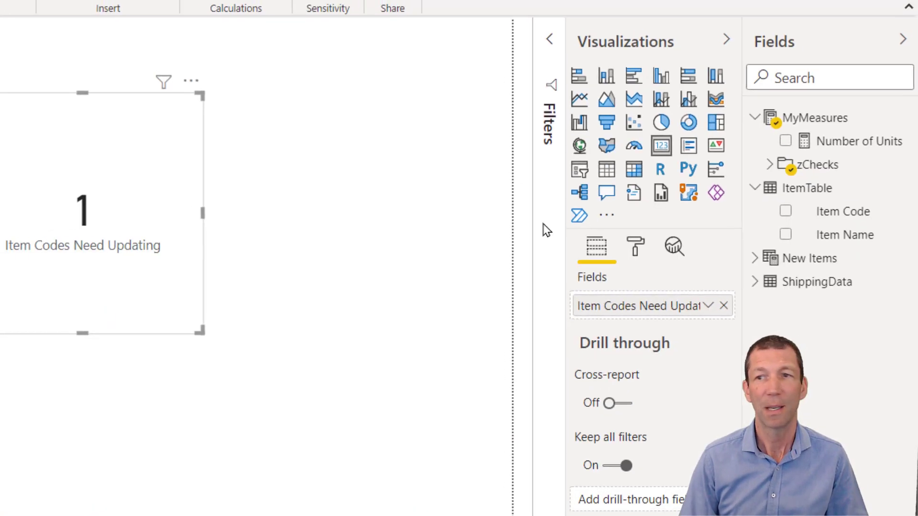
pyautogui.click(825, 196)
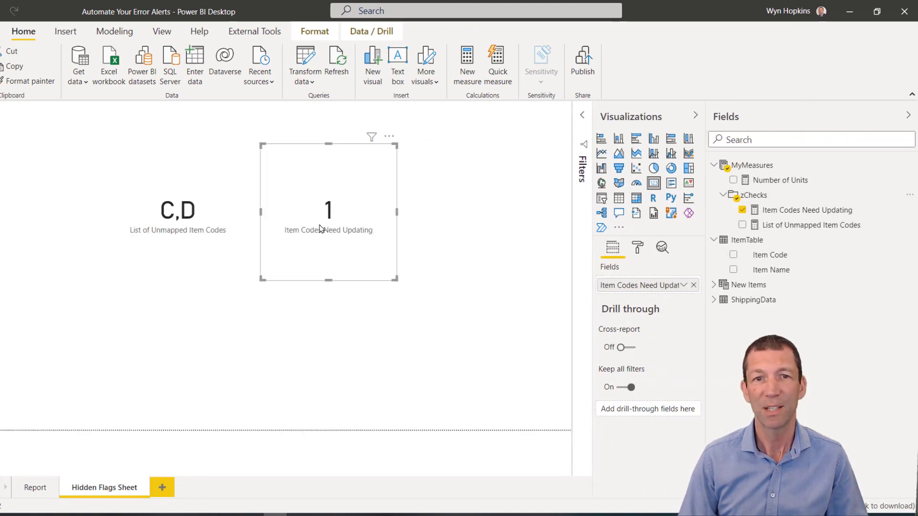
pyautogui.click(471, 217)
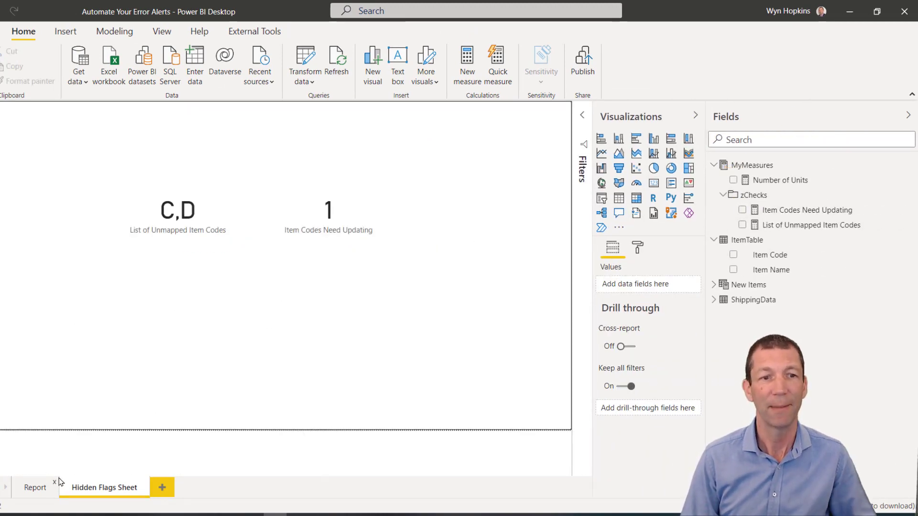
pyautogui.click(321, 228)
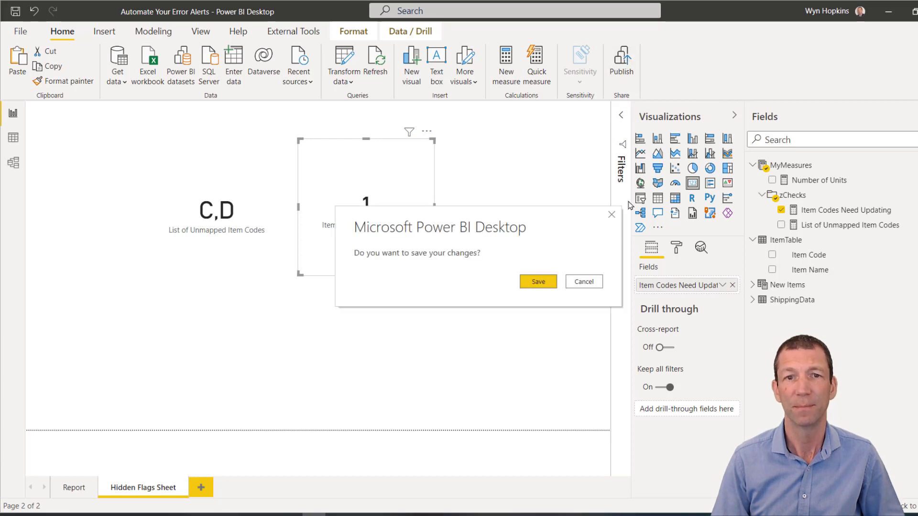
# Step: Dismiss the save prompt without saving and add an enlarged blank button to the page
pyautogui.click(584, 282)
pyautogui.click(76, 127)
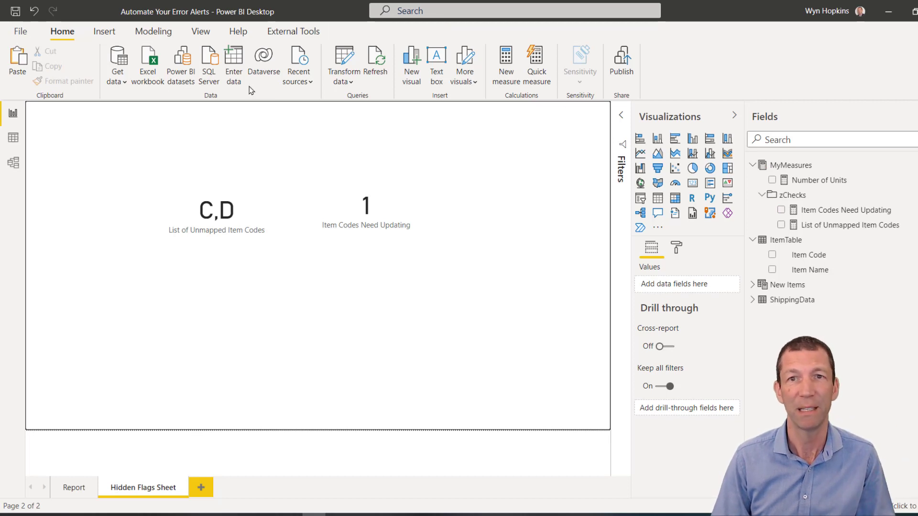
pyautogui.click(104, 31)
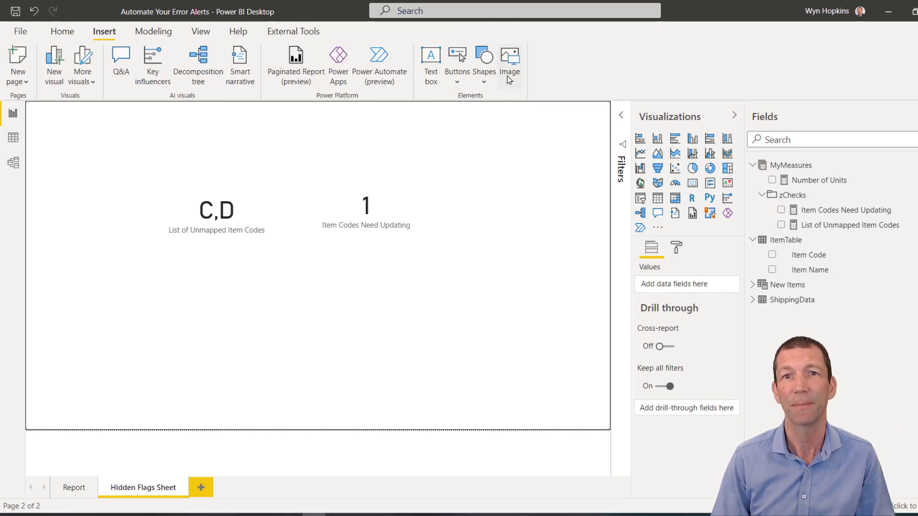
pyautogui.click(460, 85)
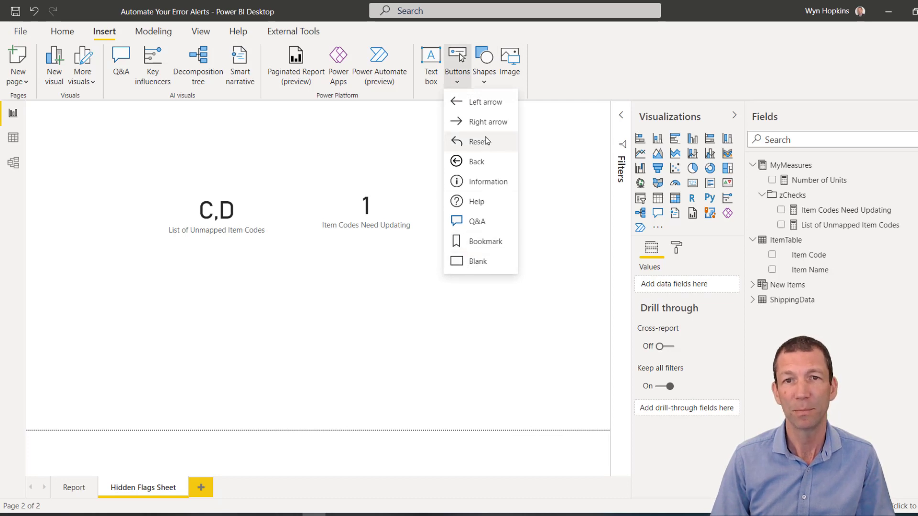
pyautogui.click(471, 261)
pyautogui.moveTo(71, 119); pyautogui.dragTo(98, 123)
# Step: Turn on the button's action as Page navigation with destination Report
pyautogui.click(669, 394)
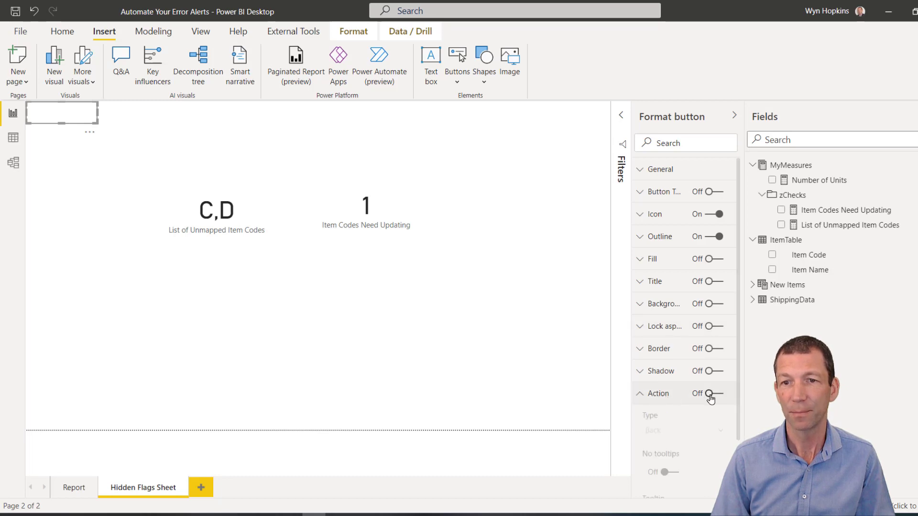
pyautogui.click(714, 393)
pyautogui.click(675, 437)
pyautogui.press('Down')
pyautogui.press('Down')
pyautogui.press('Down')
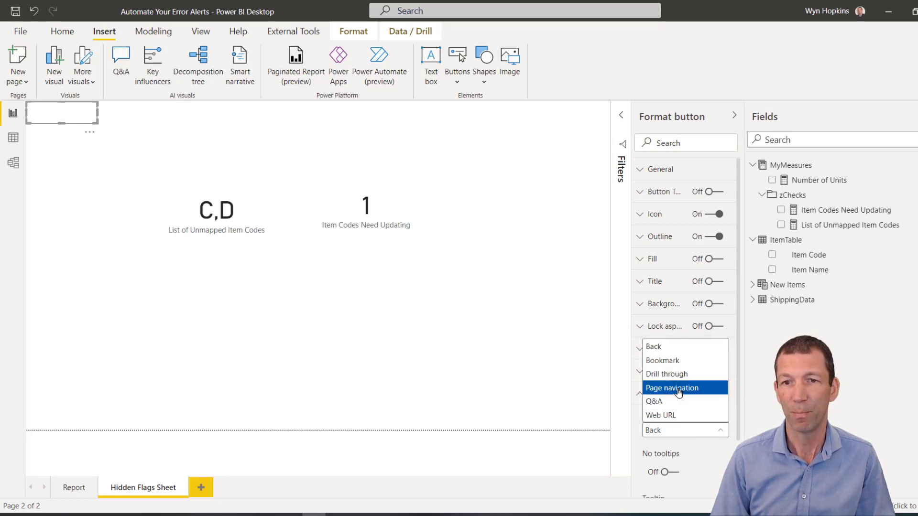
pyautogui.press('Return')
pyautogui.click(670, 477)
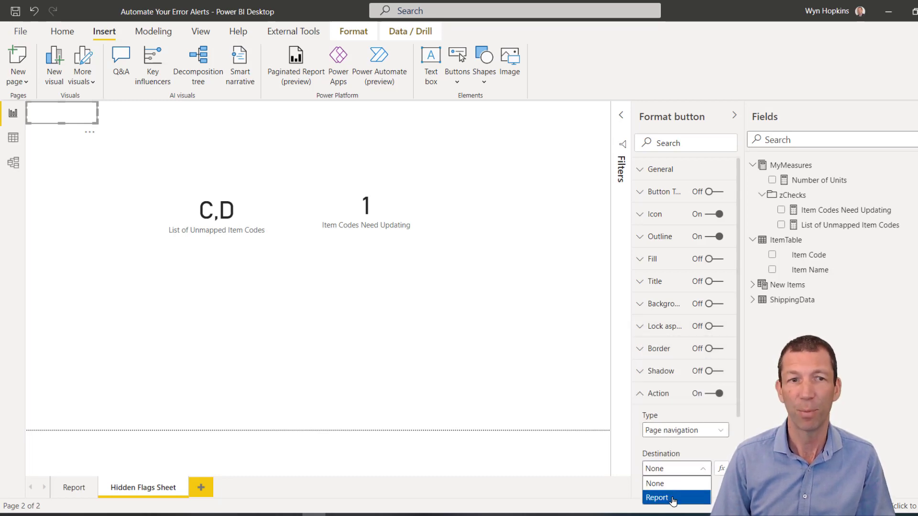
pyautogui.click(673, 497)
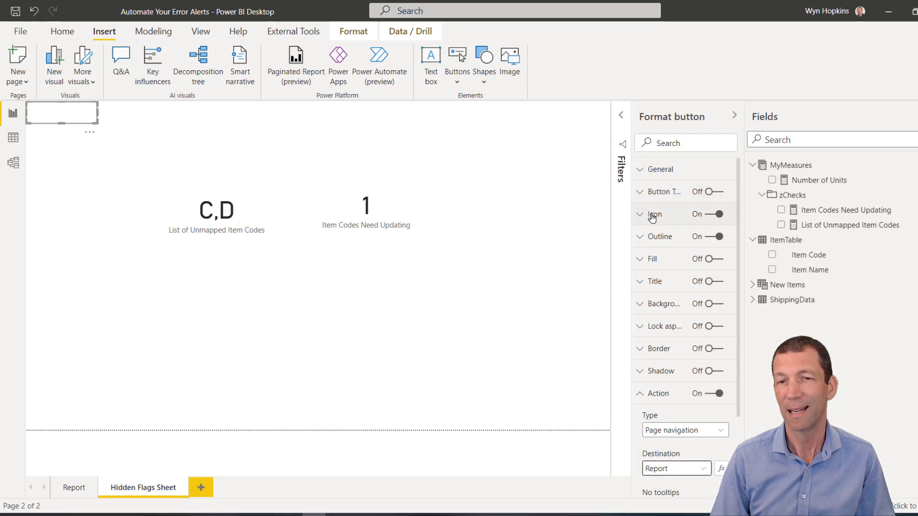
# Step: Turn on the button text and label the button 'Go to Report'
pyautogui.click(708, 191)
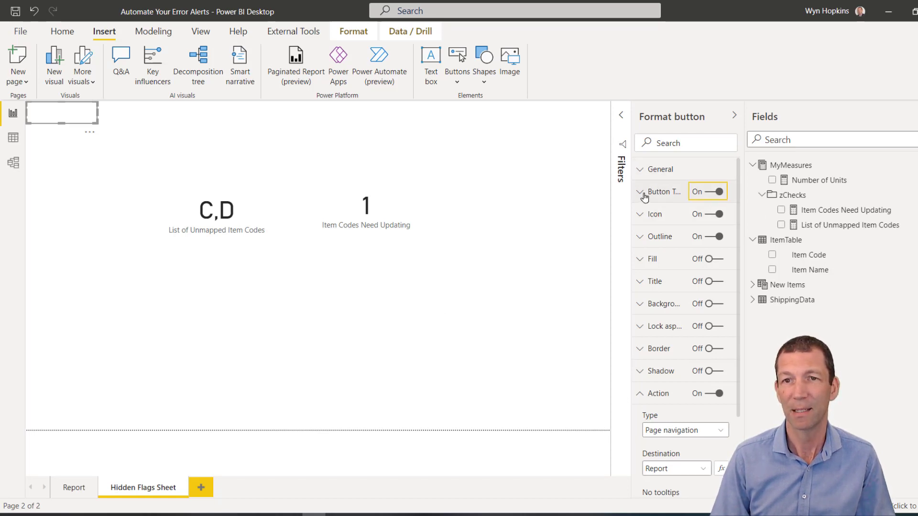
pyautogui.click(662, 191)
pyautogui.click(670, 251)
pyautogui.write('Go to Report')
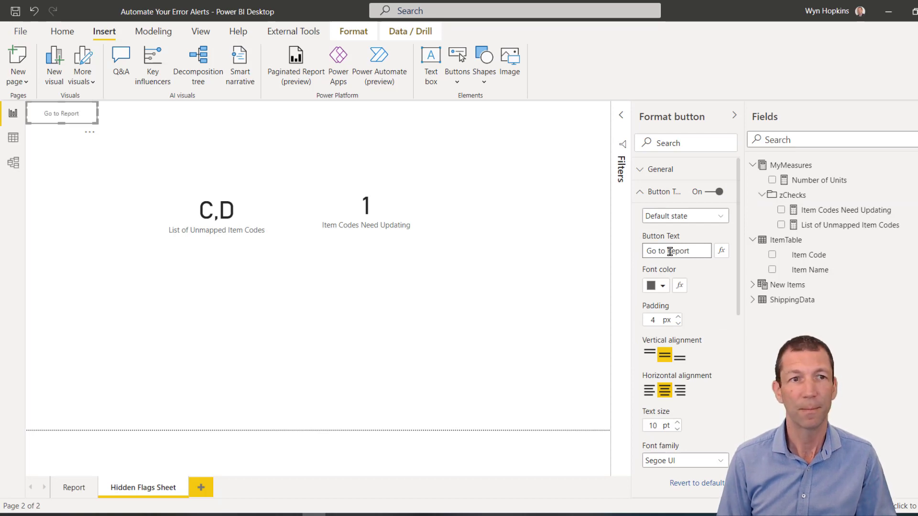
pyautogui.click(331, 387)
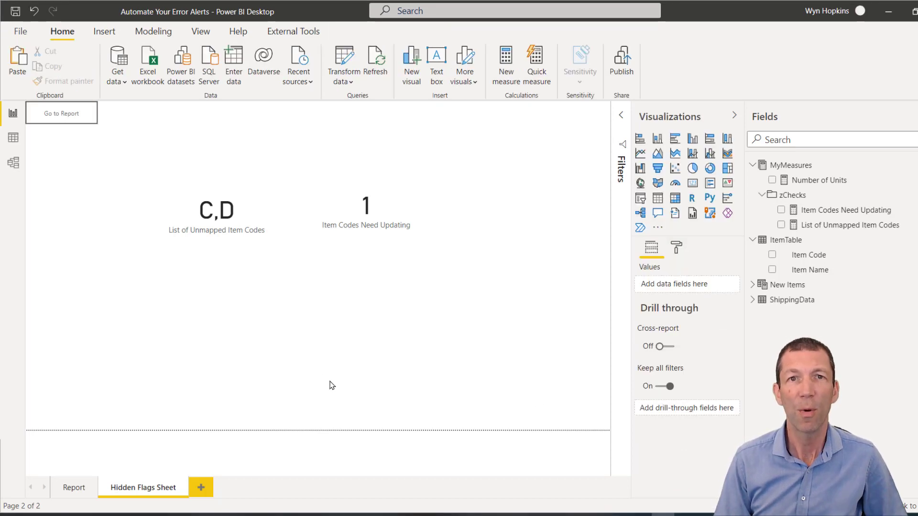
# Step: Delete New Items from the model, then open Edit query to load ShippingData in Power Query Editor
pyautogui.rightClick(774, 286)
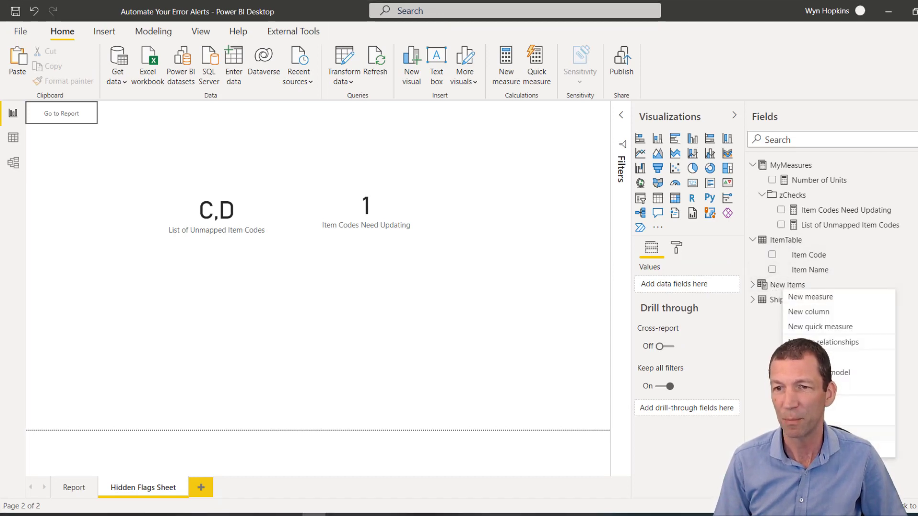
pyautogui.press('Escape')
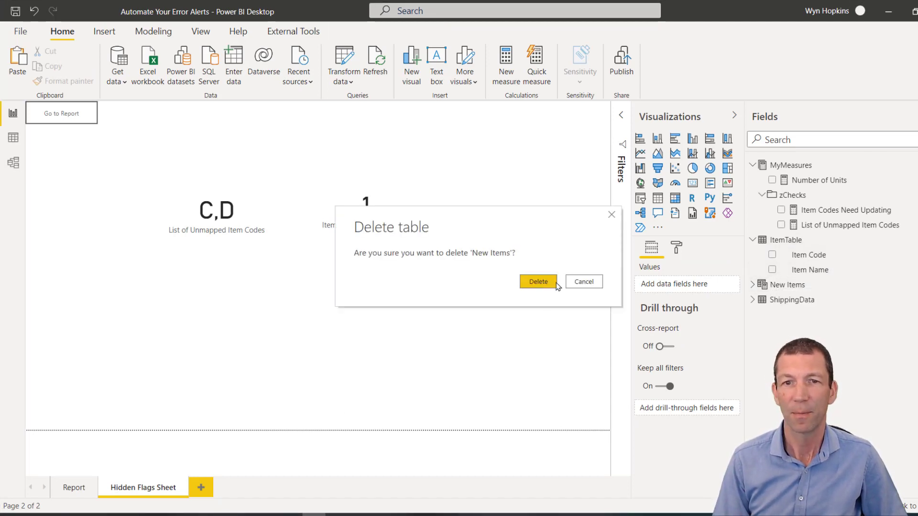
pyautogui.click(555, 281)
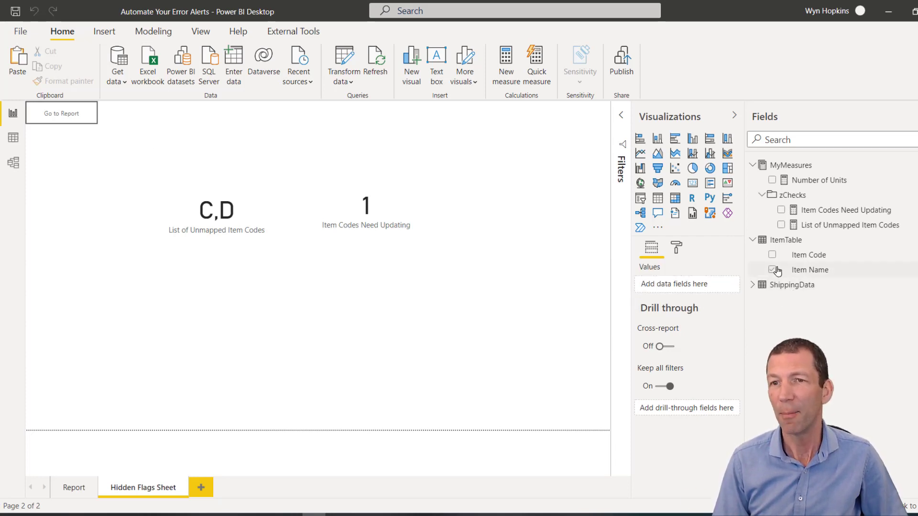
pyautogui.rightClick(778, 287)
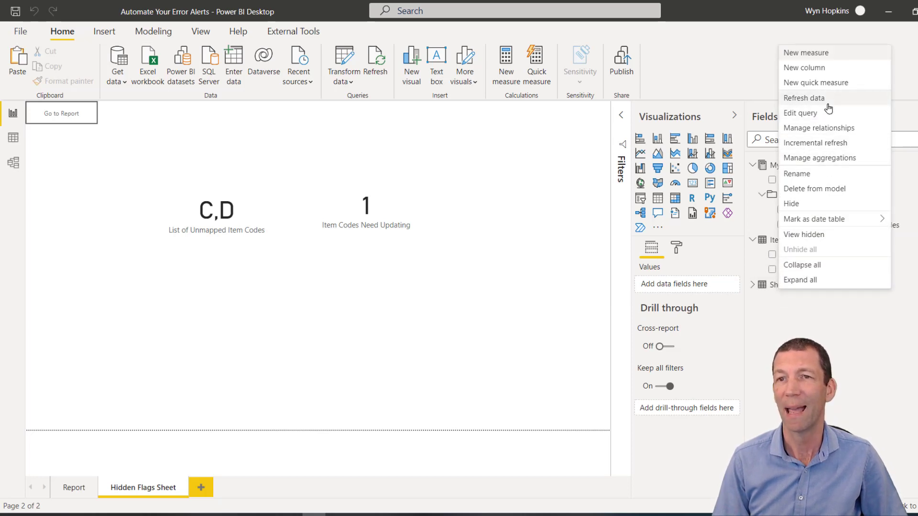
pyautogui.click(809, 115)
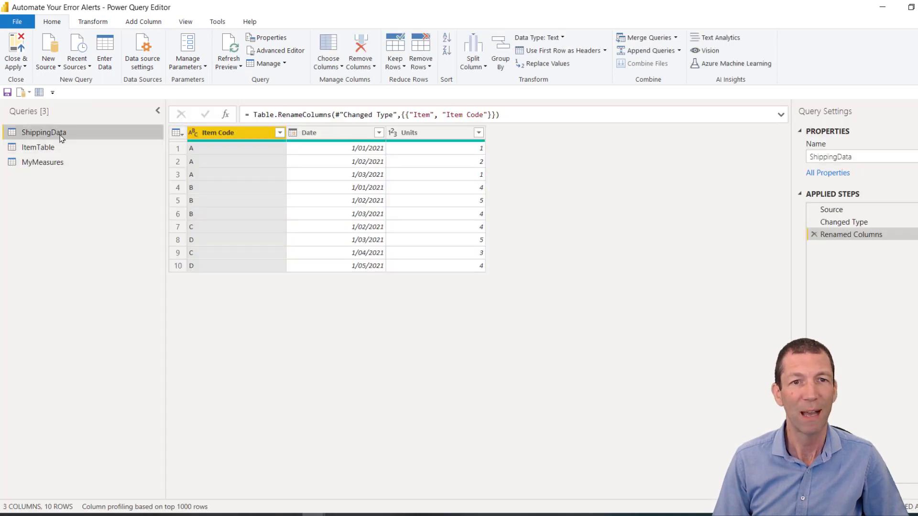
# Step: Filter ShippingData's Item Code column to exclude C and D, keeping A and B, and apply
pyautogui.click(280, 133)
pyautogui.click(104, 300)
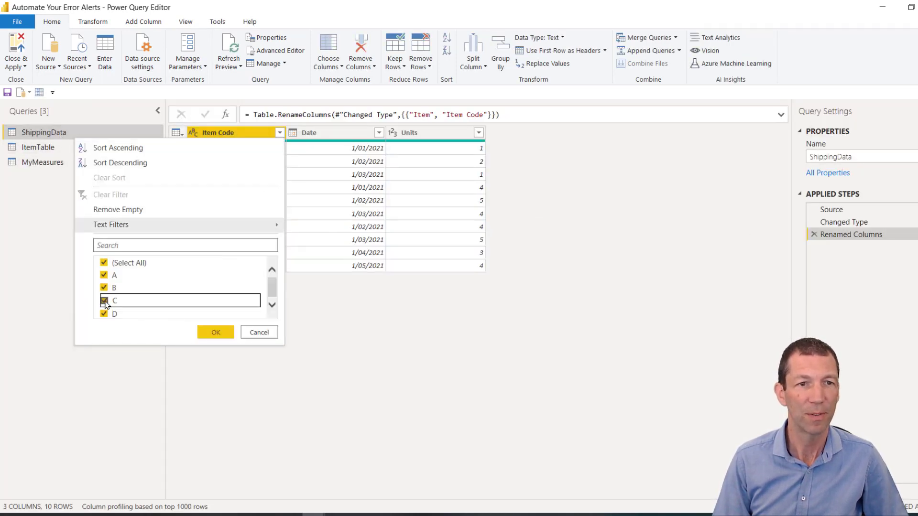
pyautogui.click(104, 313)
pyautogui.click(218, 332)
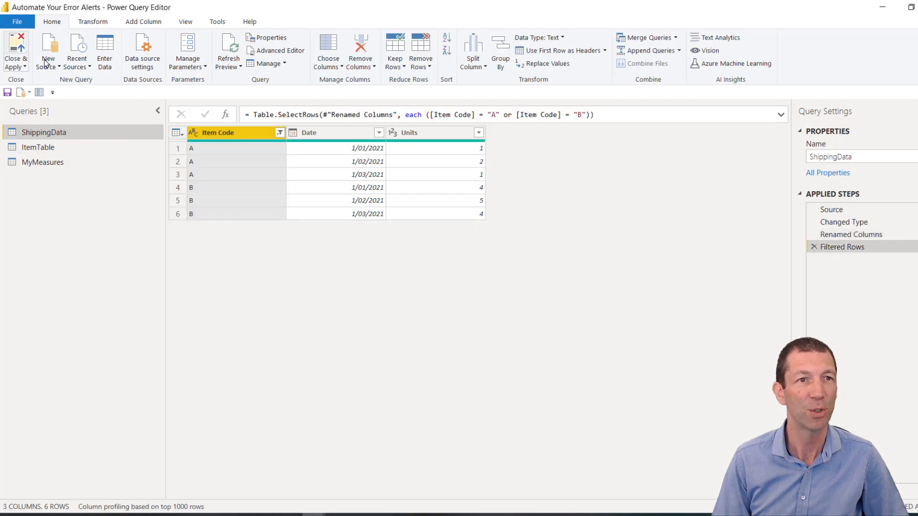
pyautogui.hotkey('alt', 'Tab')
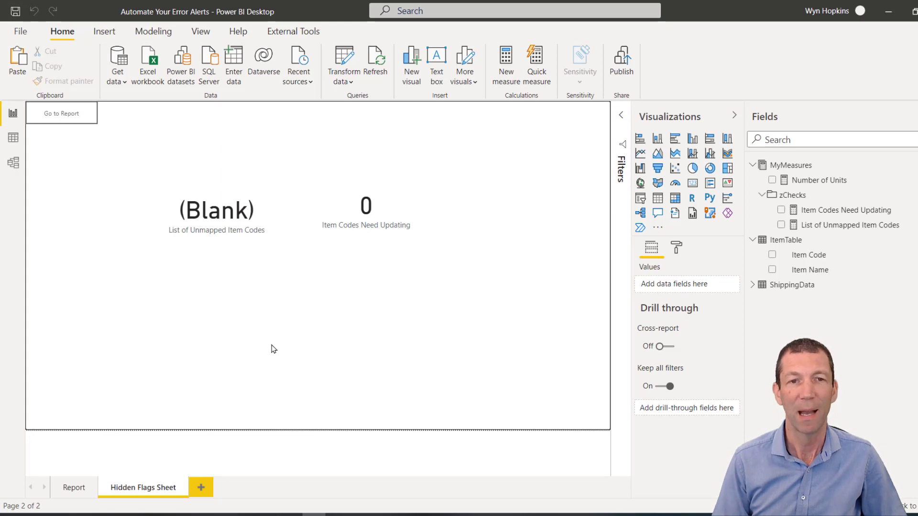
# Step: From the Report page, save Automate Your Error Alerts.pbix and publish it to 1 YouTube Demos
pyautogui.click(74, 488)
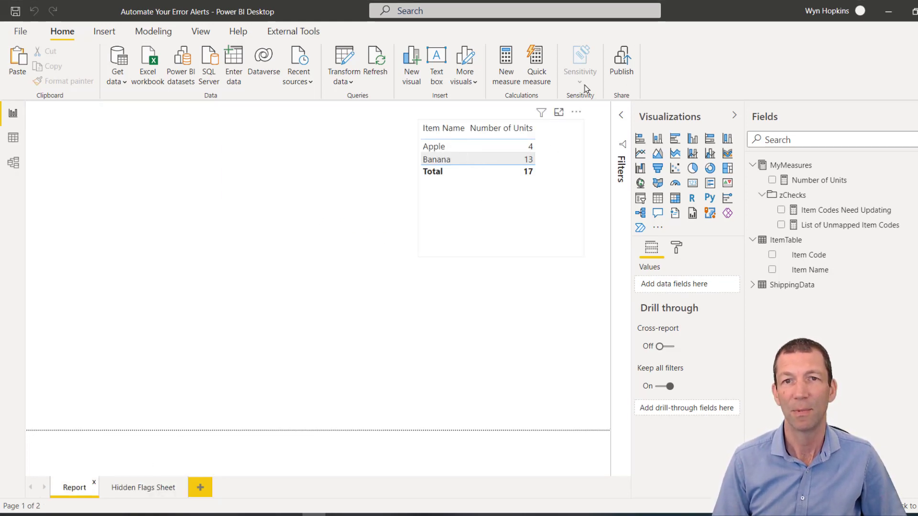
pyautogui.click(627, 61)
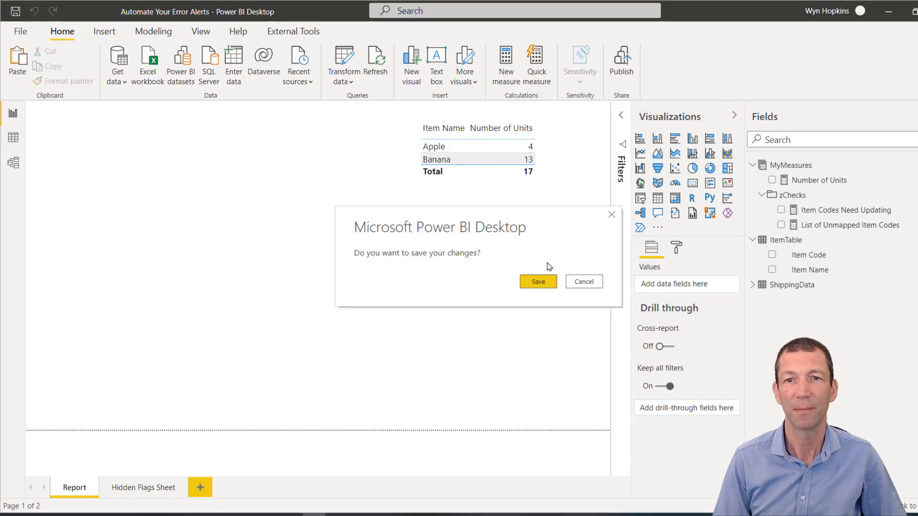
pyautogui.click(539, 281)
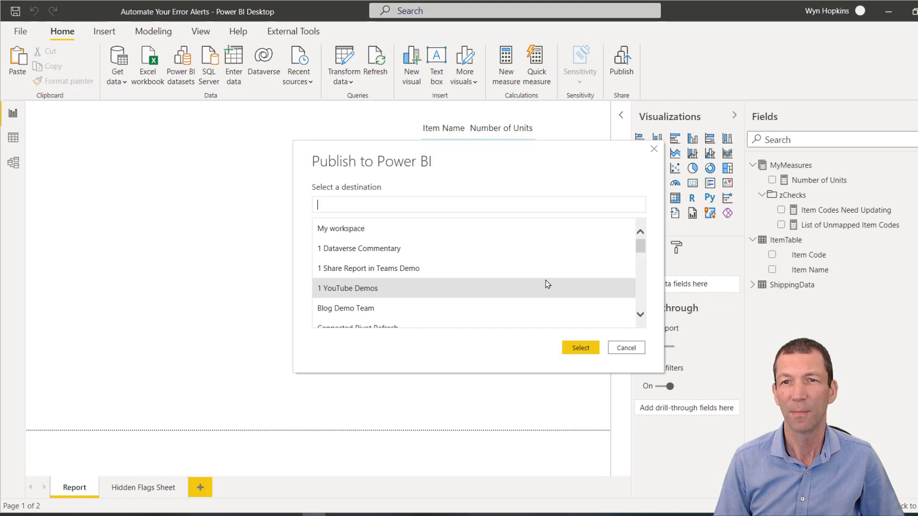
pyautogui.doubleClick(360, 289)
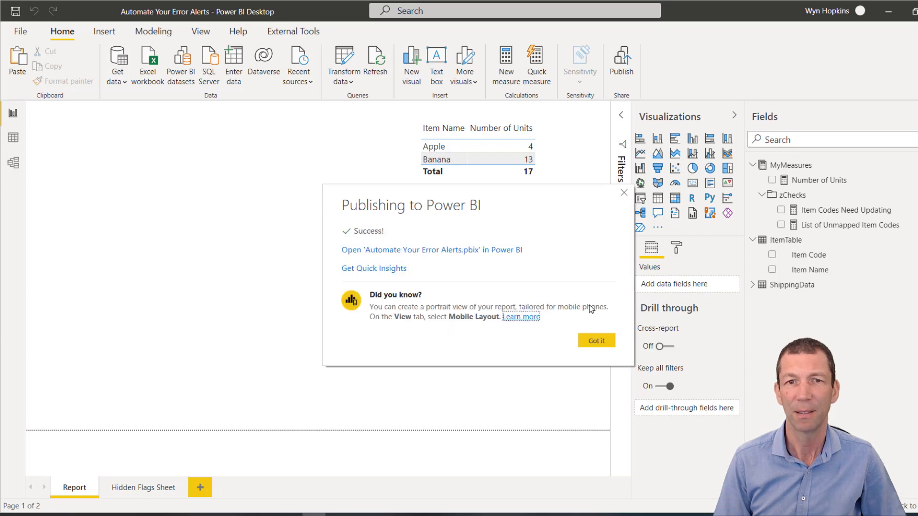
# Step: Open the published report in Power BI Service and switch to the Hidden Flags Sheet page
pyautogui.click(396, 250)
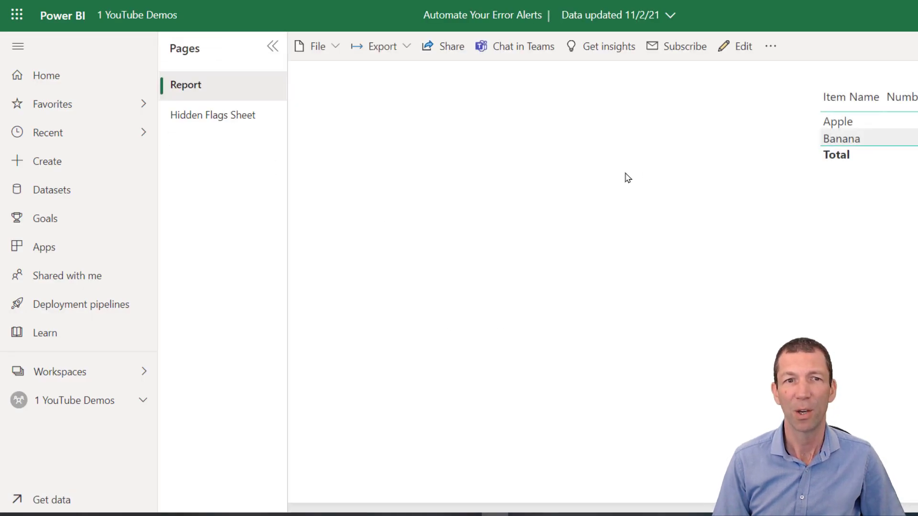
pyautogui.click(207, 119)
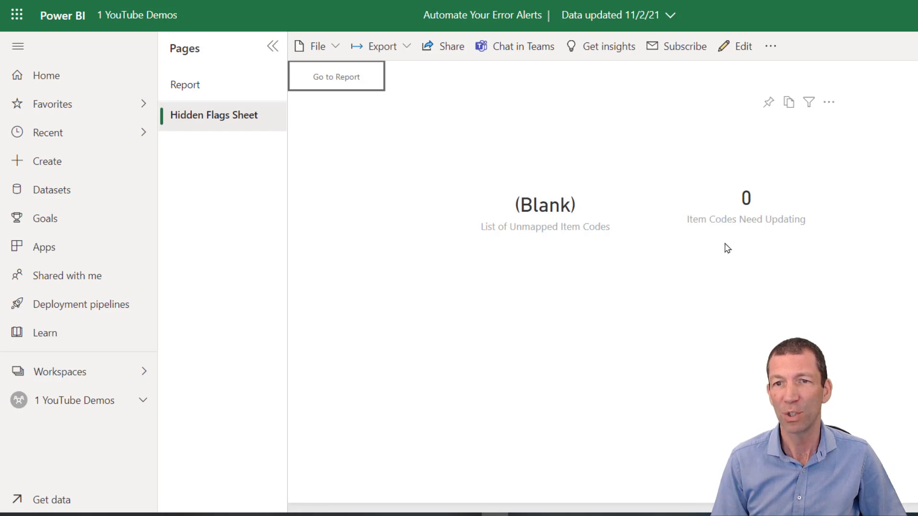
# Step: Pin the Item Codes Need Updating card to a new dashboard named 'Admin Only Alerts'
pyautogui.click(769, 103)
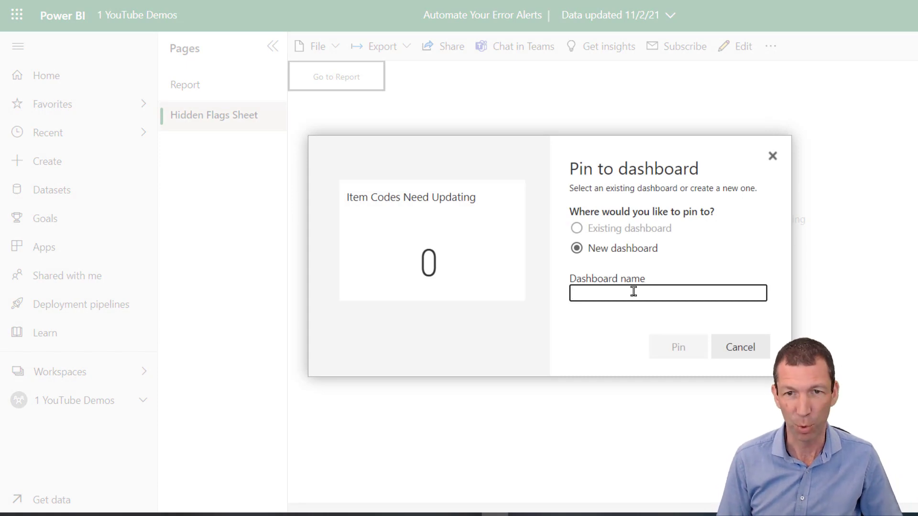
pyautogui.write('Admin O')
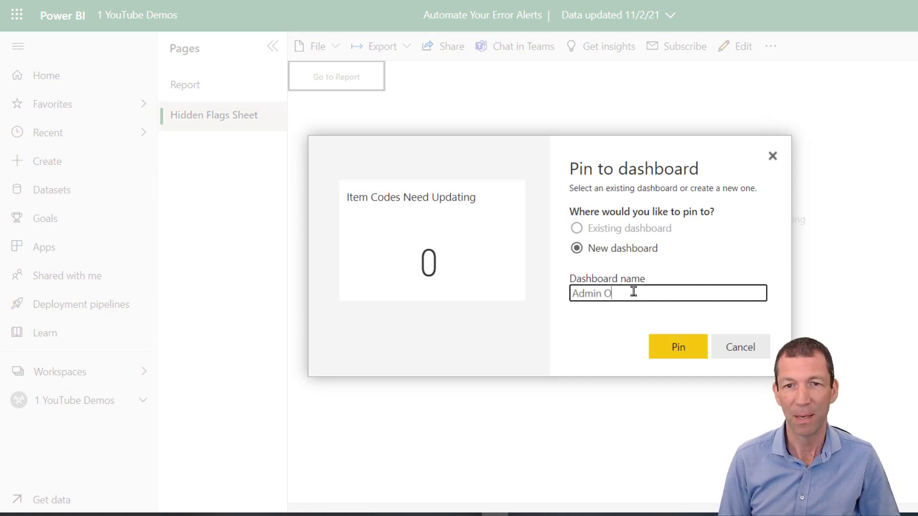
pyautogui.write('nly Alerts')
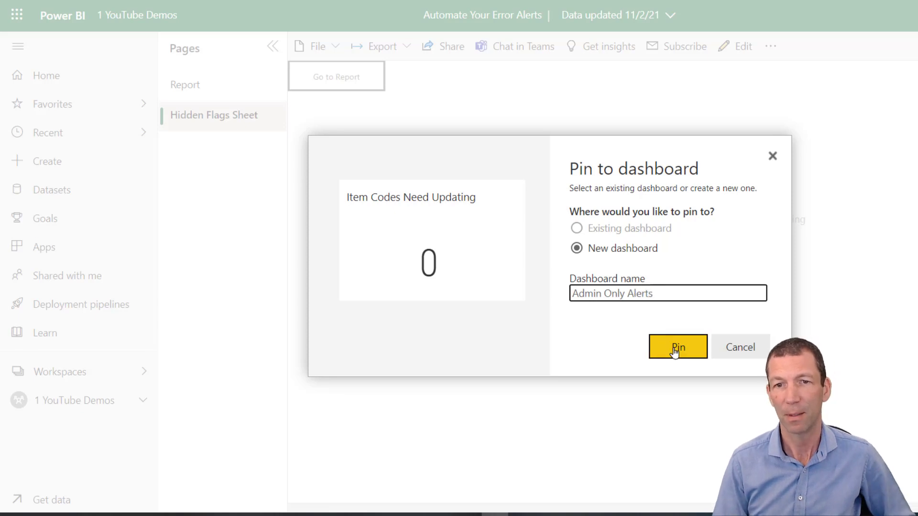
pyautogui.click(677, 347)
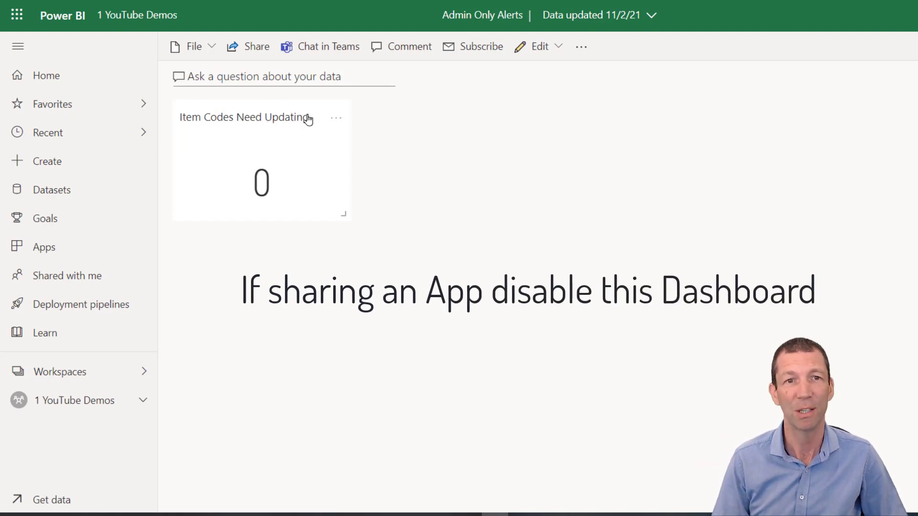
# Step: Add an alert rule on the Item Codes Need Updating tile that fires when the value is above 0
pyautogui.click(337, 118)
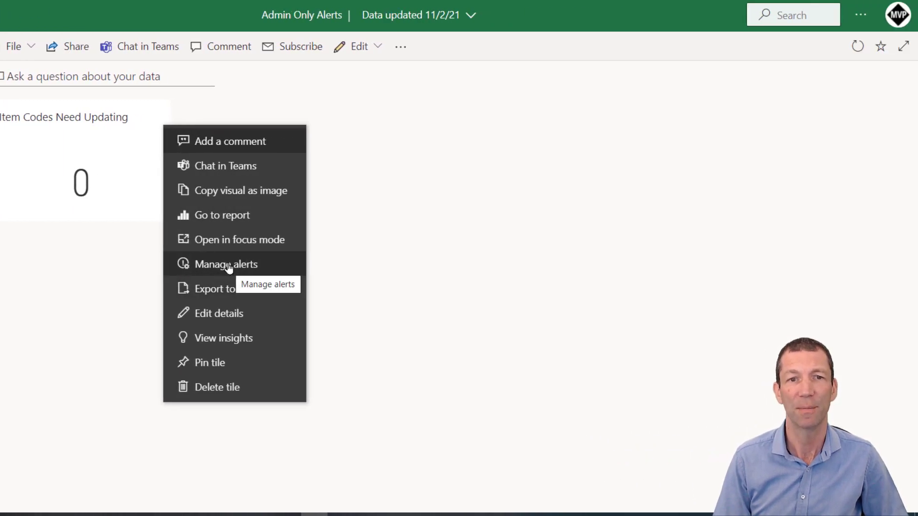
pyautogui.click(228, 269)
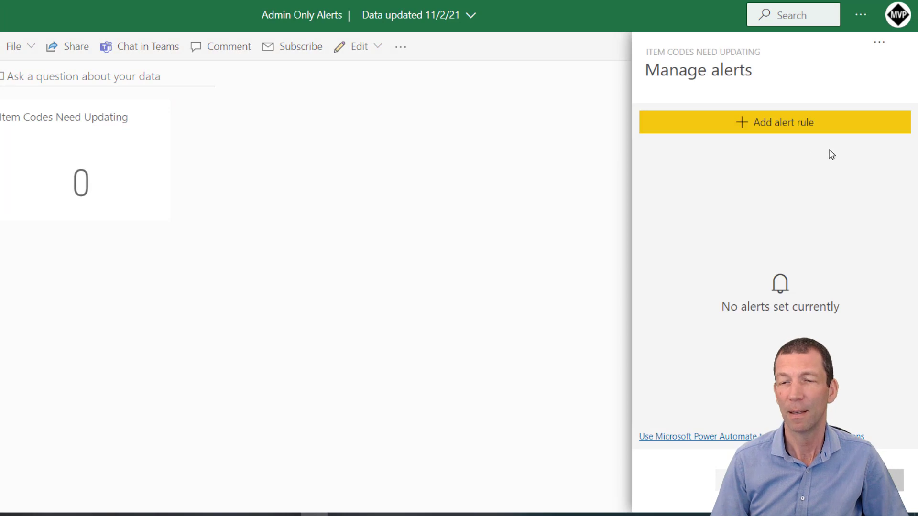
pyautogui.click(744, 122)
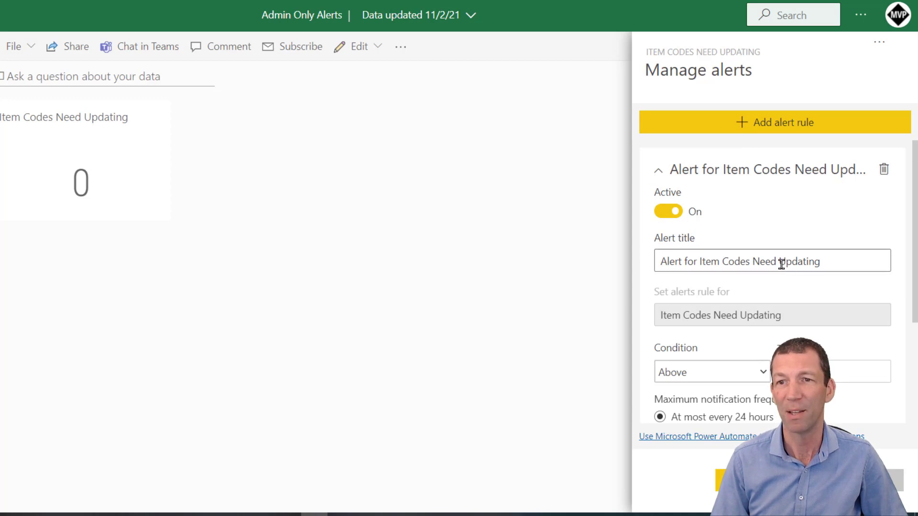
pyautogui.scroll(-1, 775, 265)
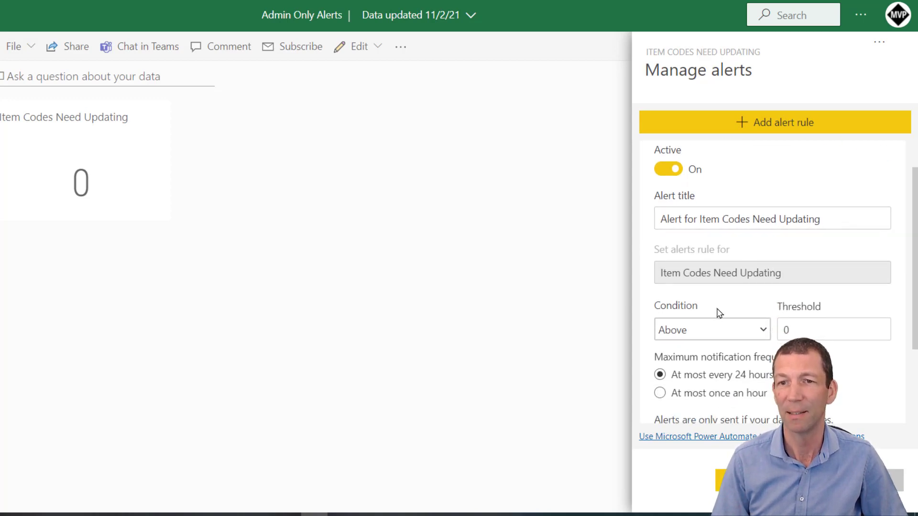
pyautogui.scroll(-1, 717, 313)
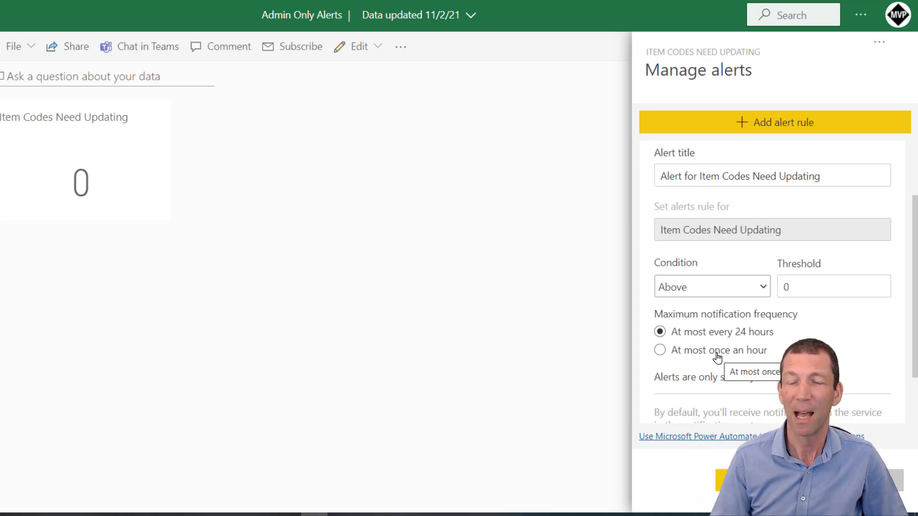
pyautogui.scroll(-2, 716, 358)
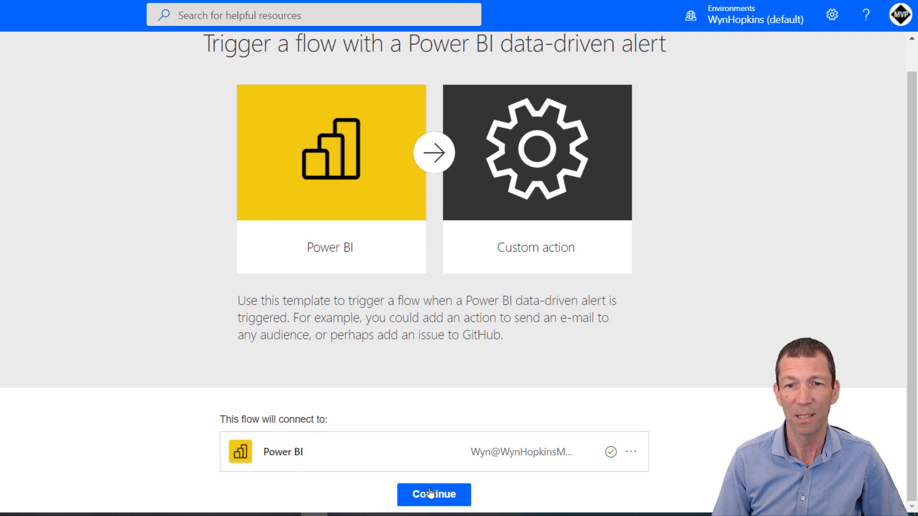
# Step: Start a flow from the template and set its trigger Alert Id to 'Alert for Item Codes Need Updating'
pyautogui.click(434, 495)
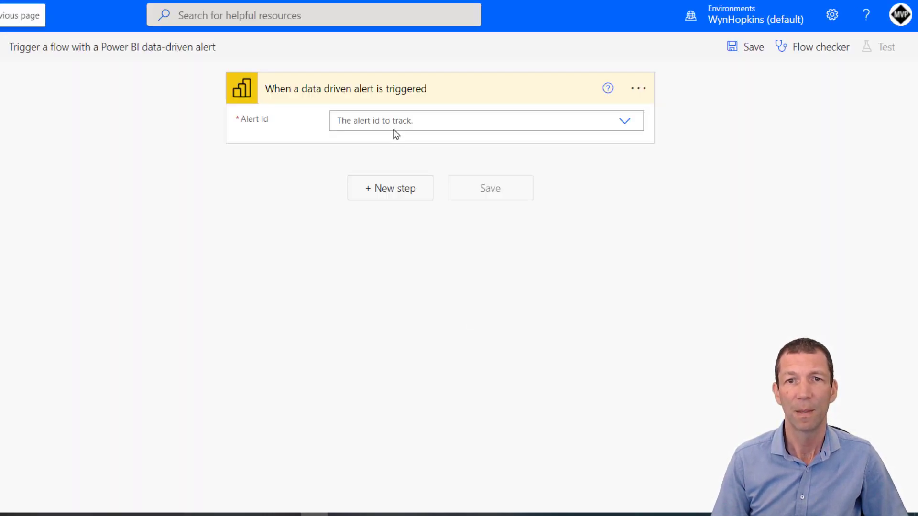
pyautogui.click(625, 124)
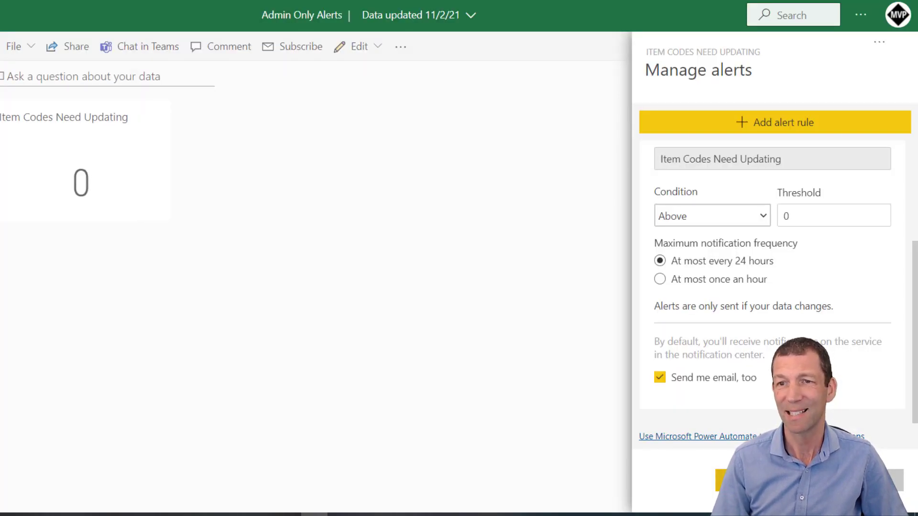
pyautogui.press('Escape')
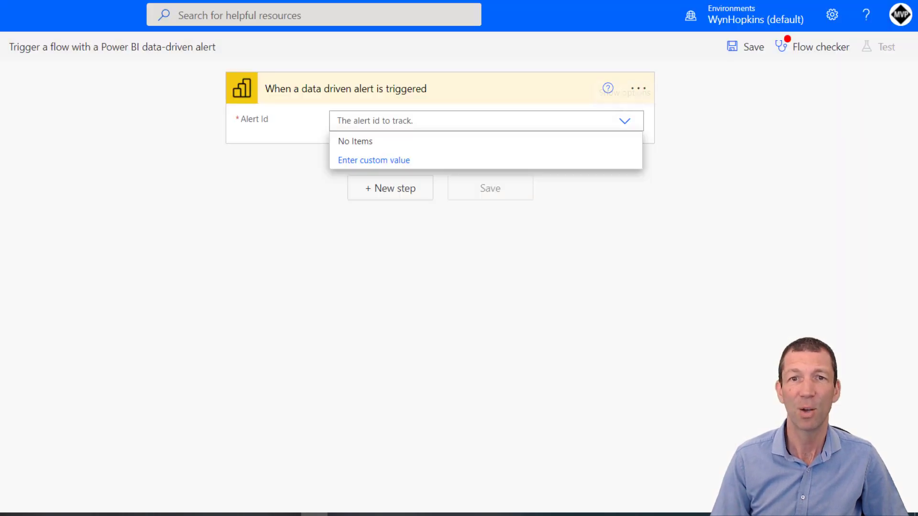
pyautogui.click(625, 120)
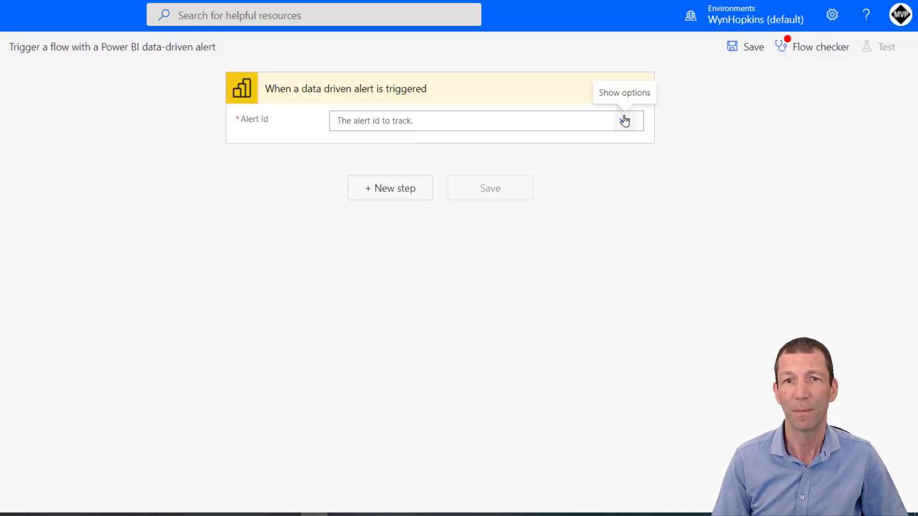
pyautogui.click(625, 120)
pyautogui.click(625, 120)
pyautogui.click(1, 55)
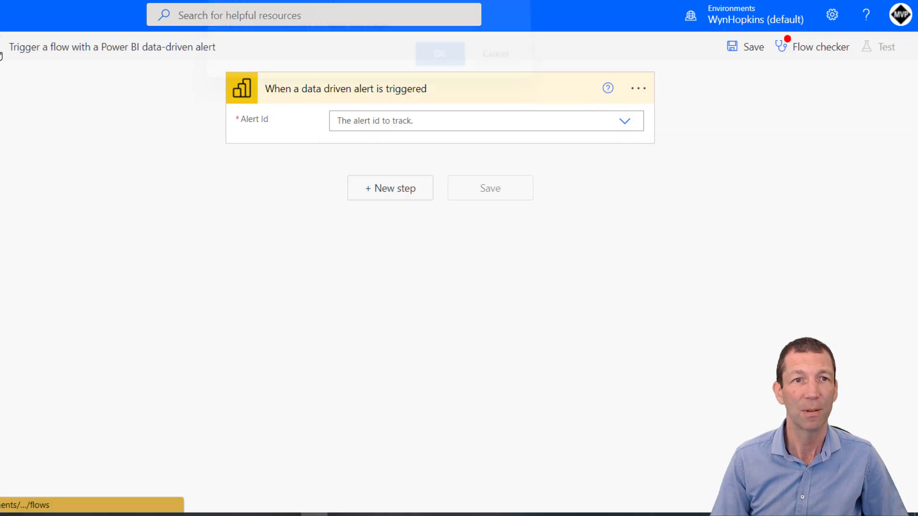
pyautogui.click(490, 64)
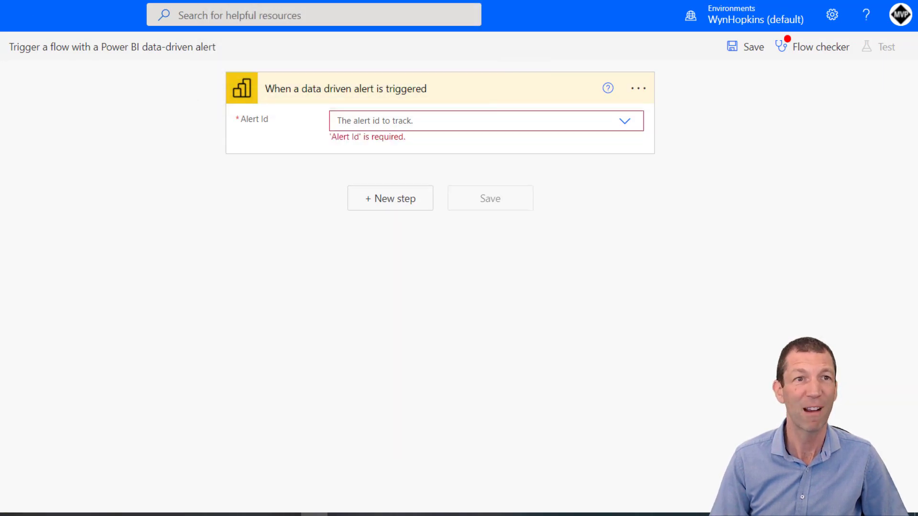
pyautogui.click(448, 41)
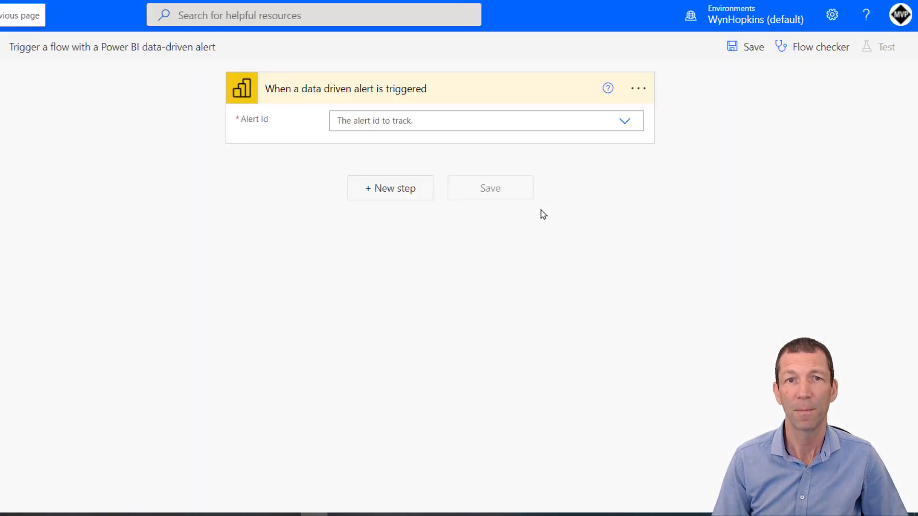
pyautogui.click(625, 120)
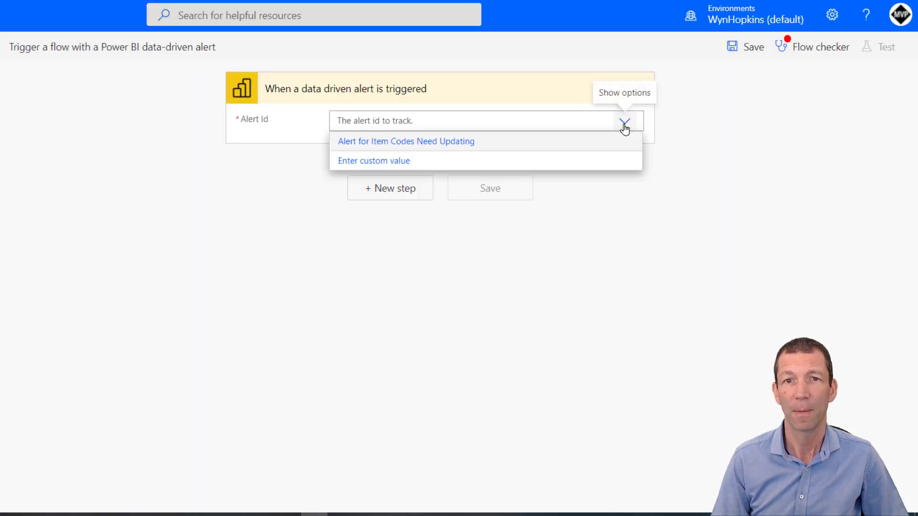
pyautogui.click(398, 145)
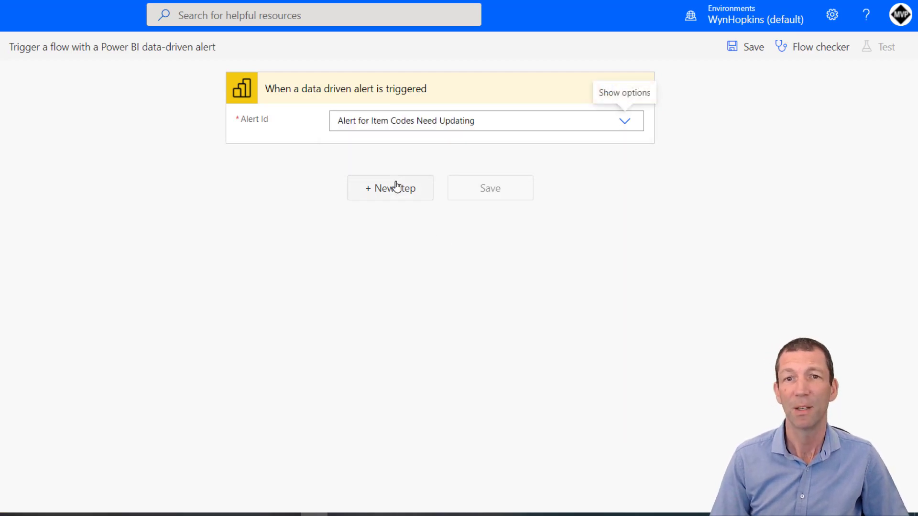
# Step: Add a Notifications 'Send me a mobile notification' action after the alert trigger
pyautogui.click(375, 198)
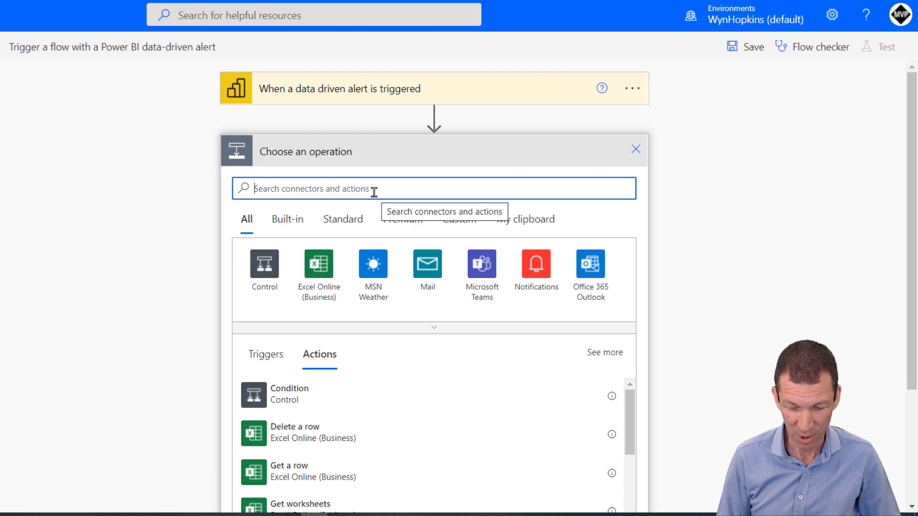
pyautogui.write('not')
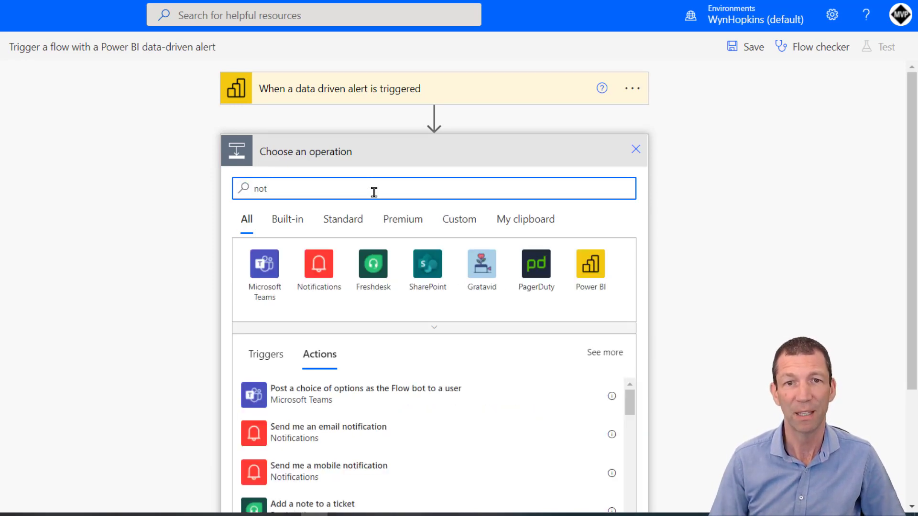
pyautogui.click(318, 267)
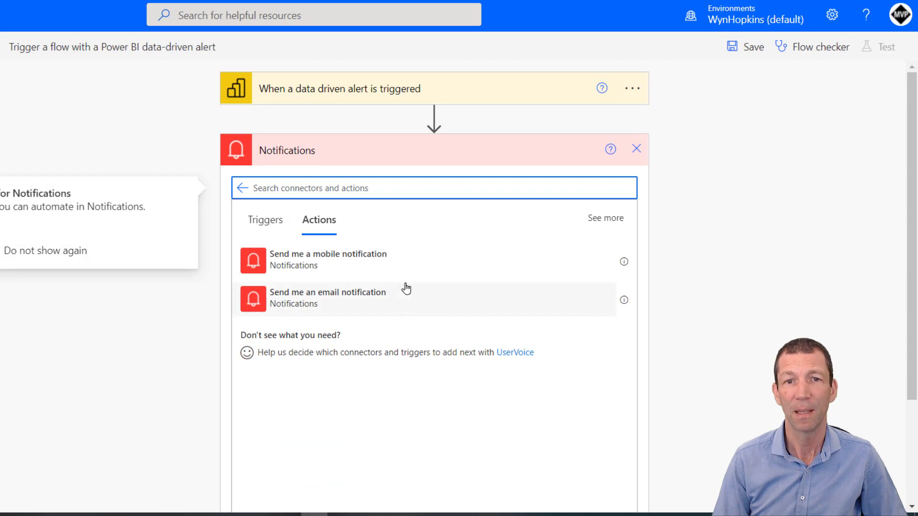
pyautogui.click(384, 263)
pyautogui.click(384, 263)
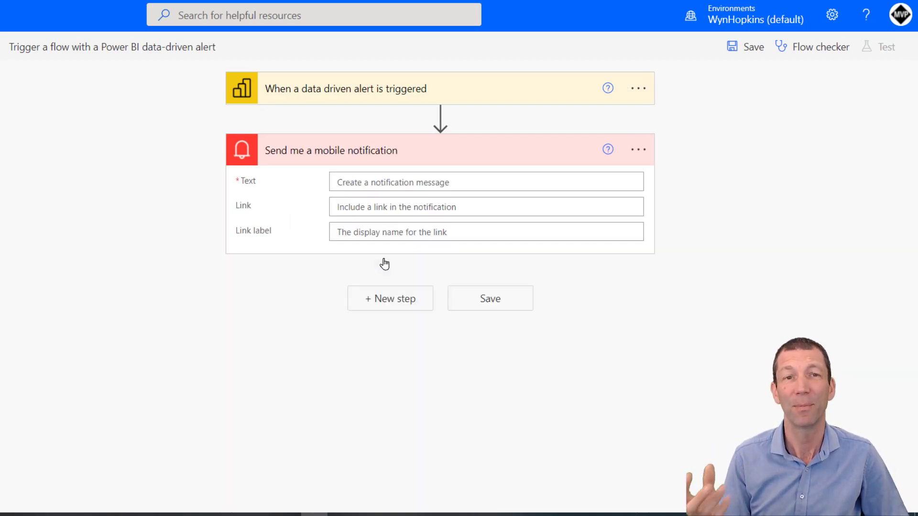
# Step: Set the notification text 'Error with Report XYZ', link Tile URL labelled Alert title, and save
pyautogui.click(468, 179)
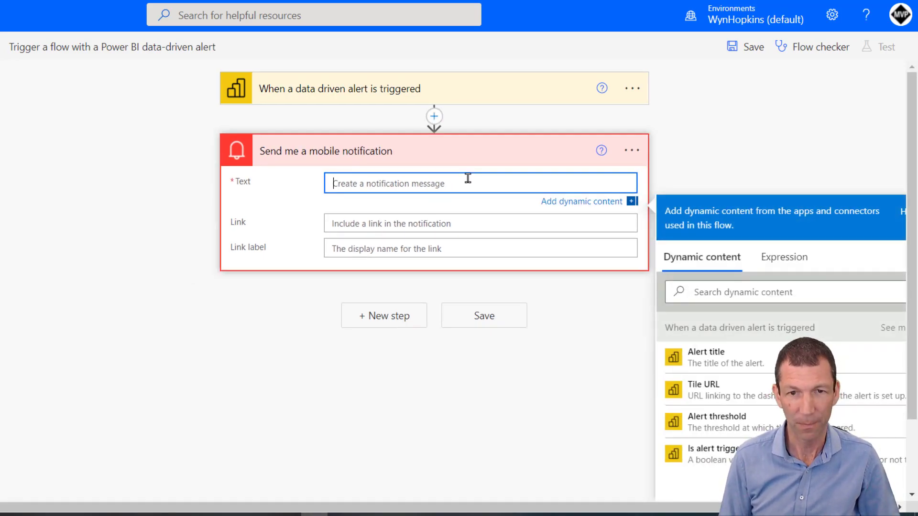
pyautogui.write('Error with R')
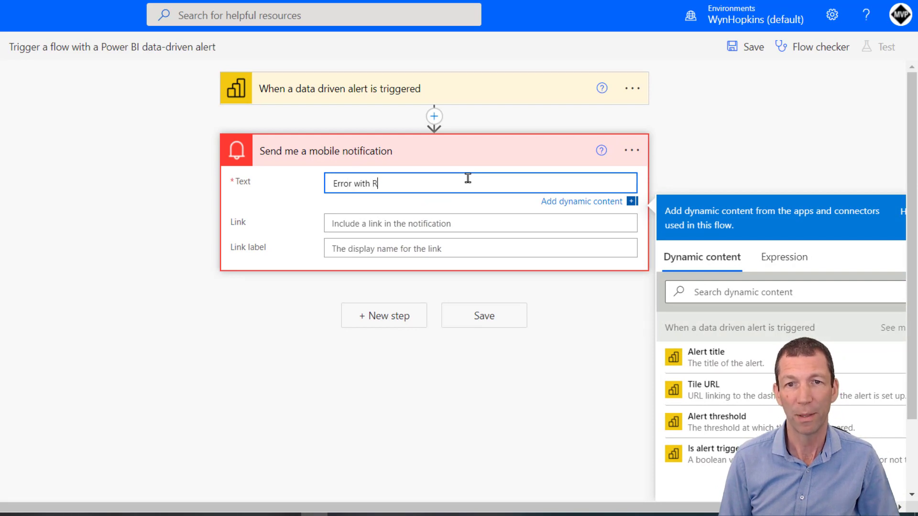
pyautogui.write('eport XYZ')
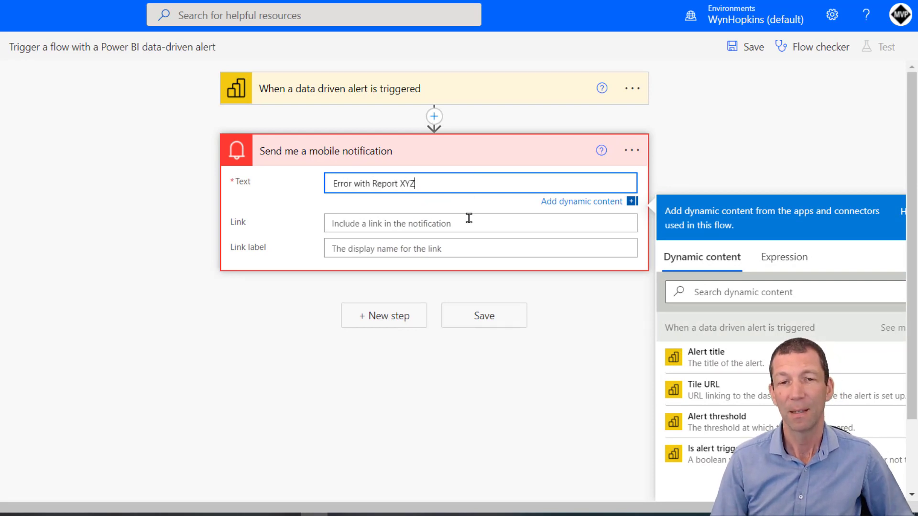
pyautogui.click(469, 219)
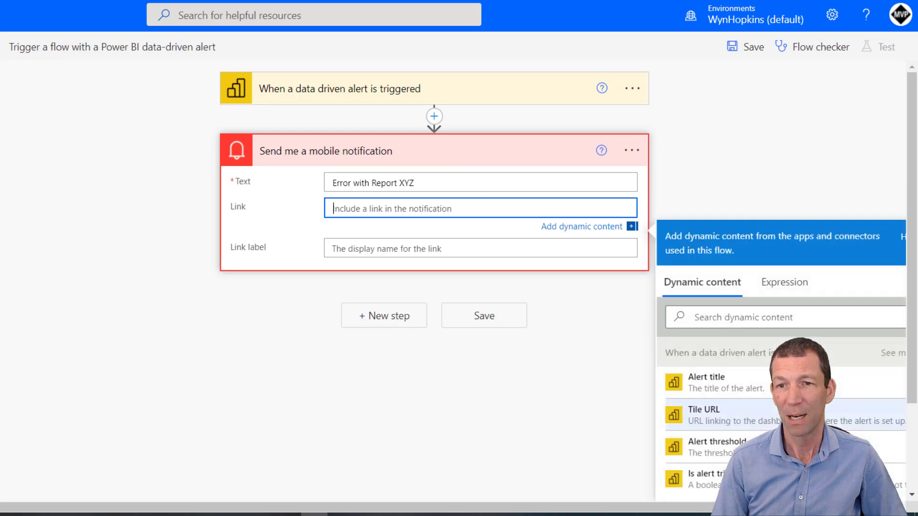
pyautogui.click(699, 419)
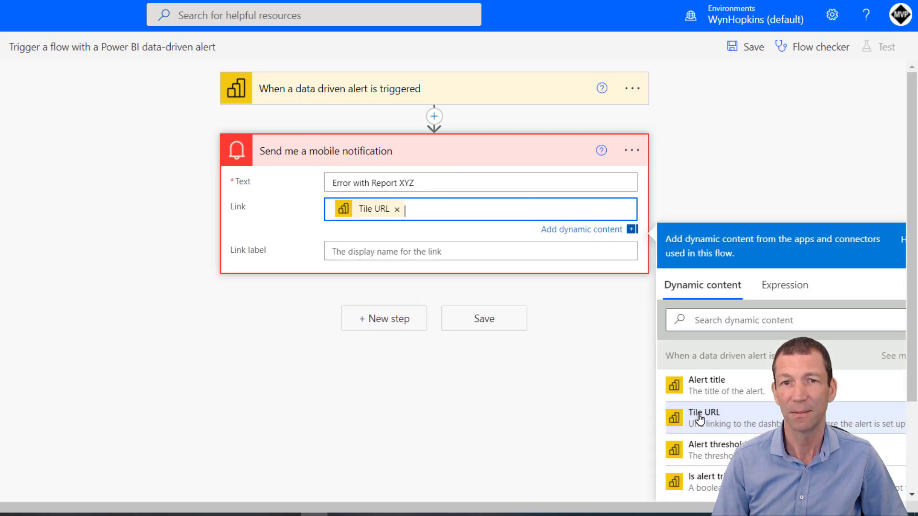
pyautogui.click(451, 247)
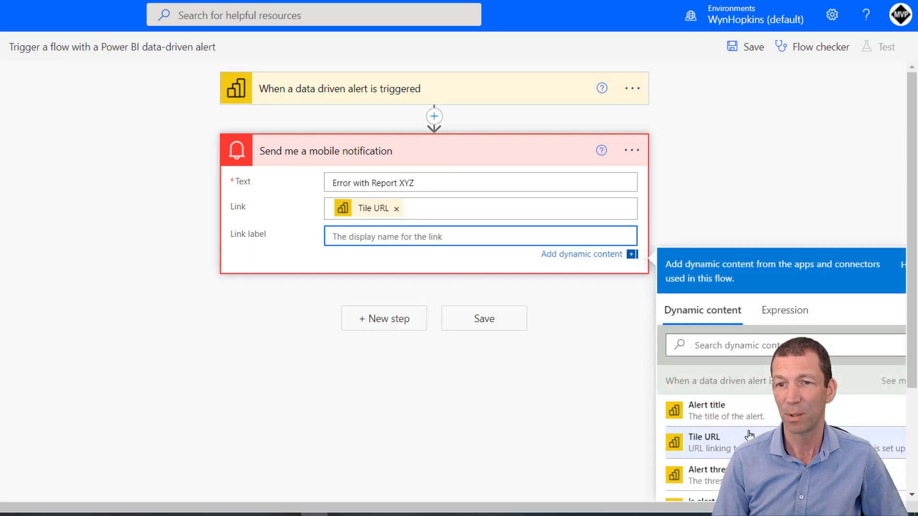
pyautogui.click(728, 415)
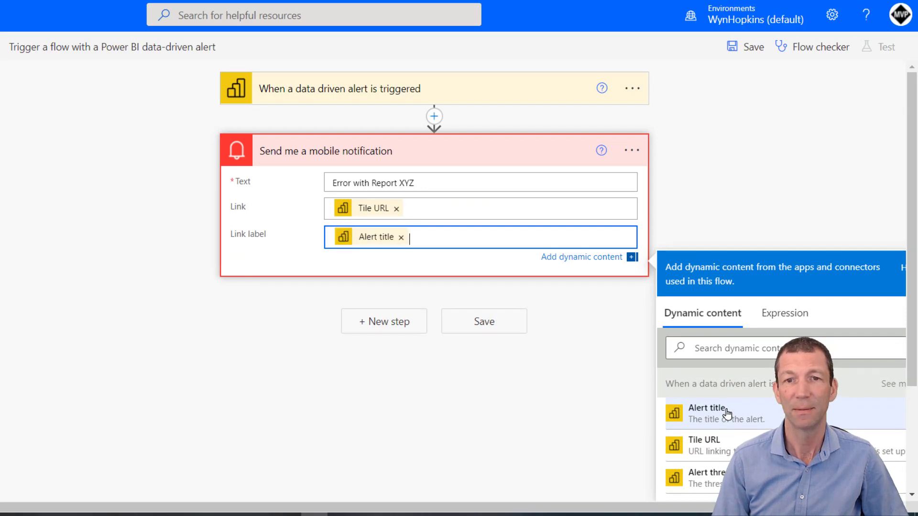
pyautogui.click(489, 324)
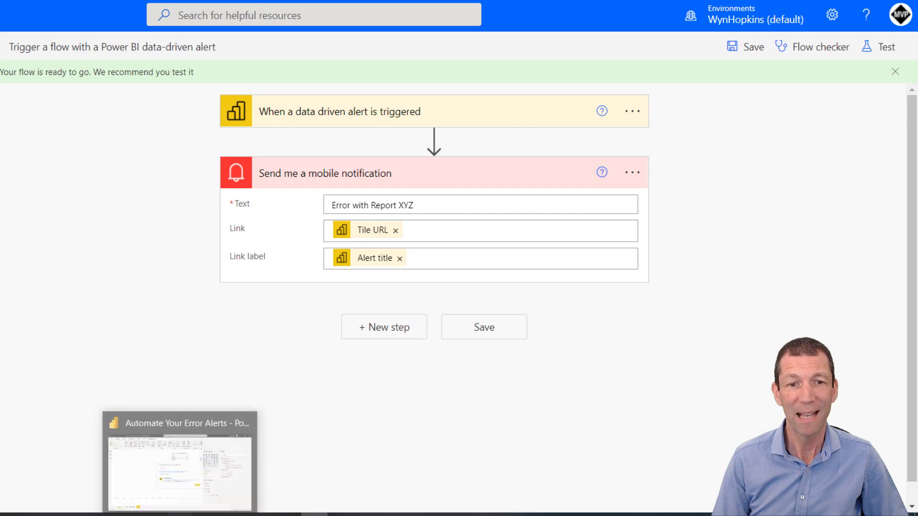
# Step: Dismiss the publish confirmation, hide the Hidden Flags Sheet page, and return to the Report page
pyautogui.click(181, 454)
pyautogui.click(505, 315)
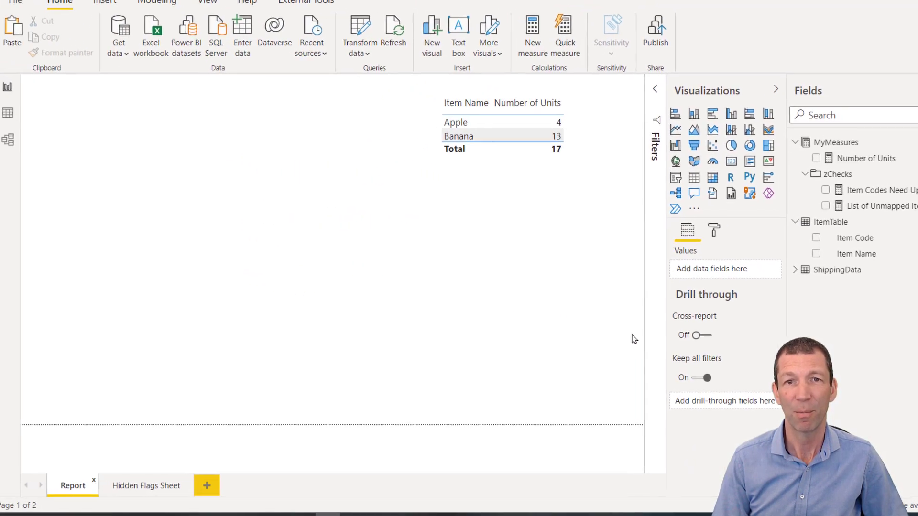
pyautogui.click(152, 486)
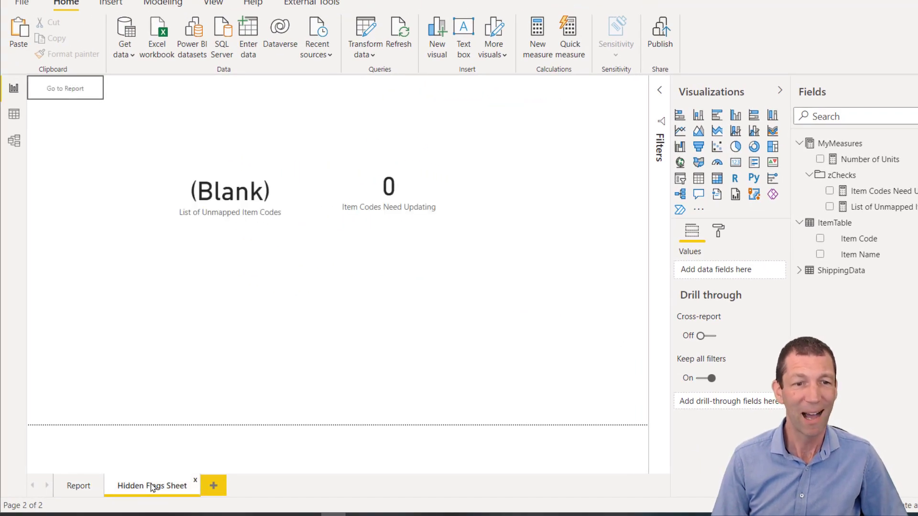
pyautogui.rightClick(152, 487)
pyautogui.click(181, 473)
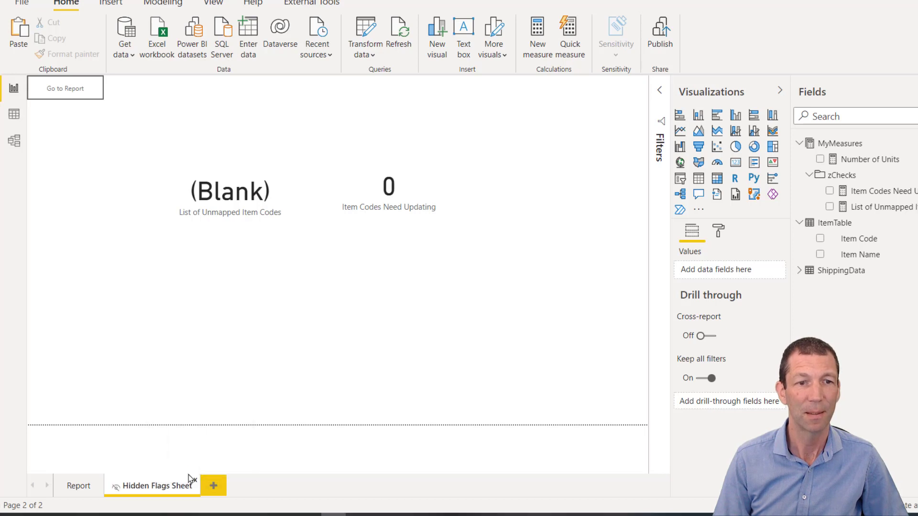
pyautogui.click(79, 486)
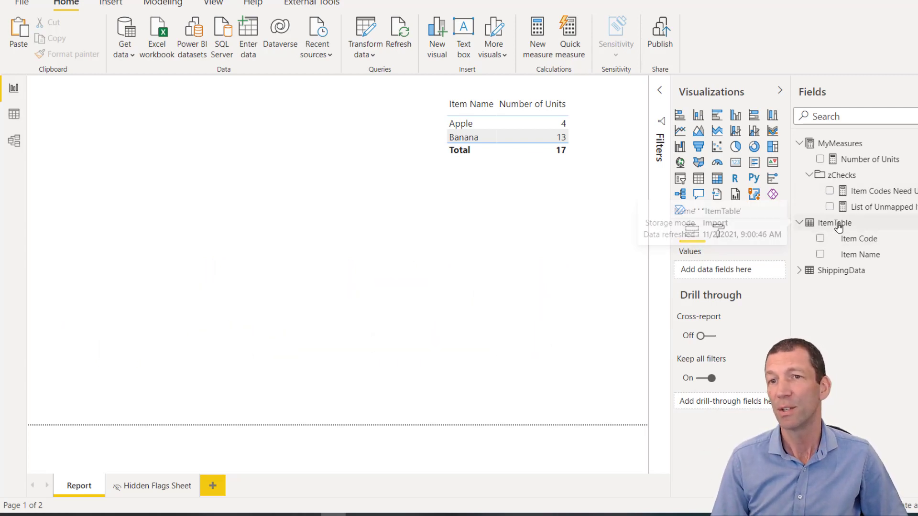
# Step: Refresh ShippingData so units total 33 and codes C,D are flagged, then save the report
pyautogui.rightClick(843, 273)
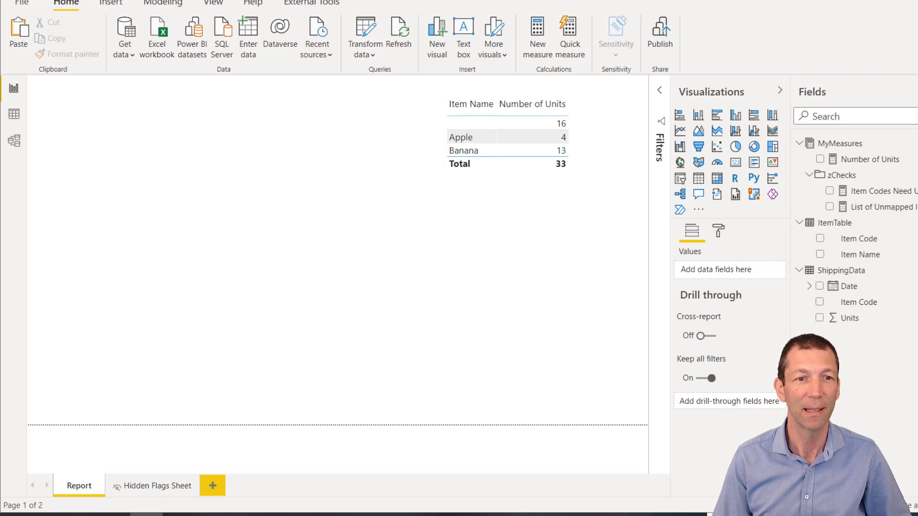
pyautogui.click(137, 487)
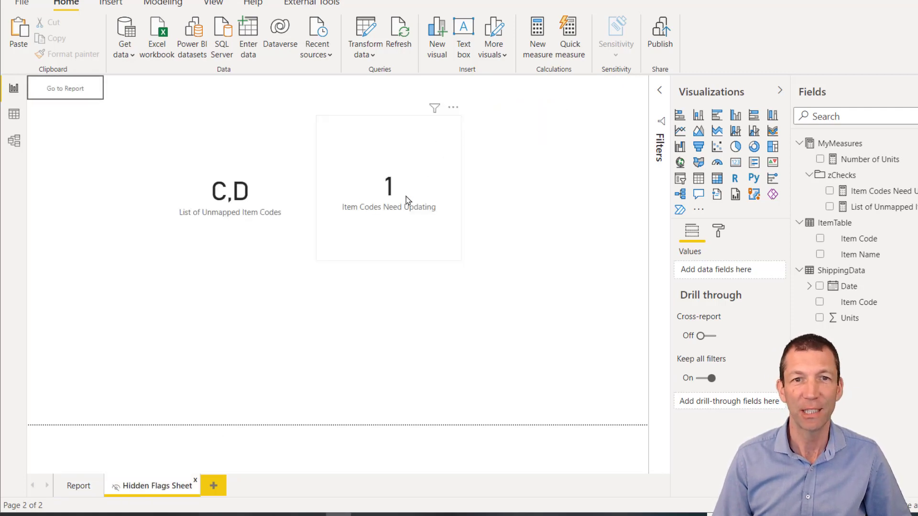
pyautogui.click(79, 486)
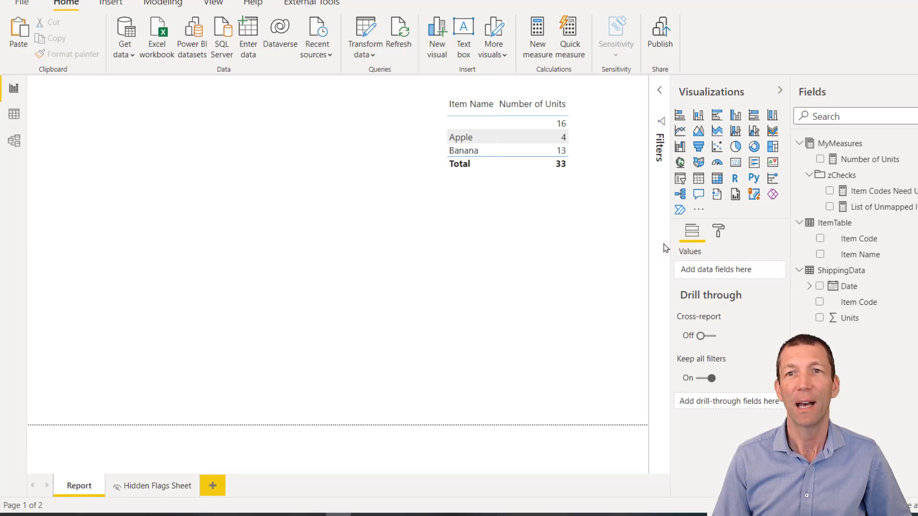
pyautogui.hotkey('ctrl', 's')
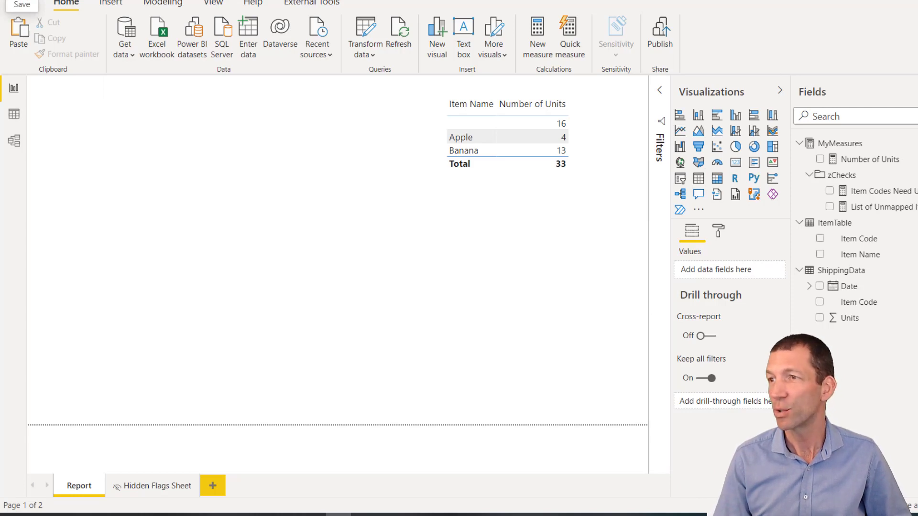
pyautogui.moveTo(915, 125); pyautogui.dragTo(826, 97)
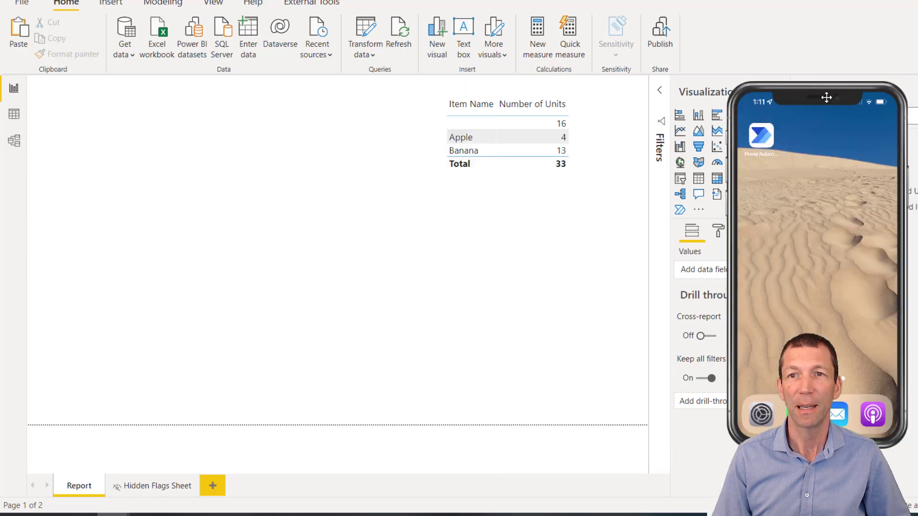
# Step: Publish to the '1 YouTube Demo' workspace, overwriting the 'Automate Your Error Alerts' dataset
pyautogui.click(661, 30)
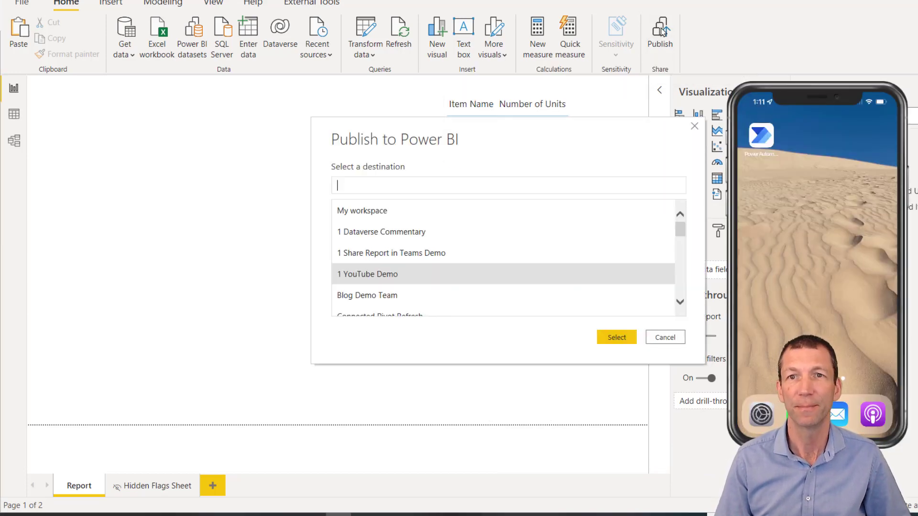
pyautogui.click(369, 276)
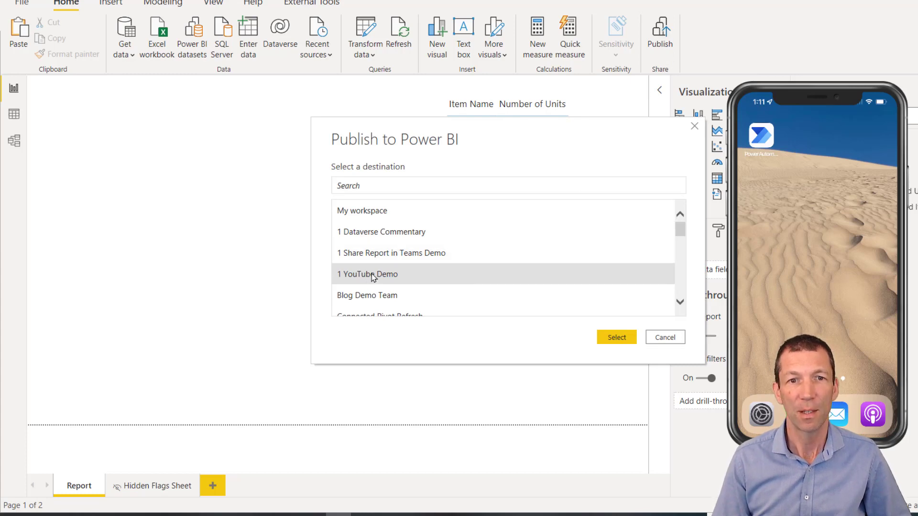
pyautogui.click(617, 333)
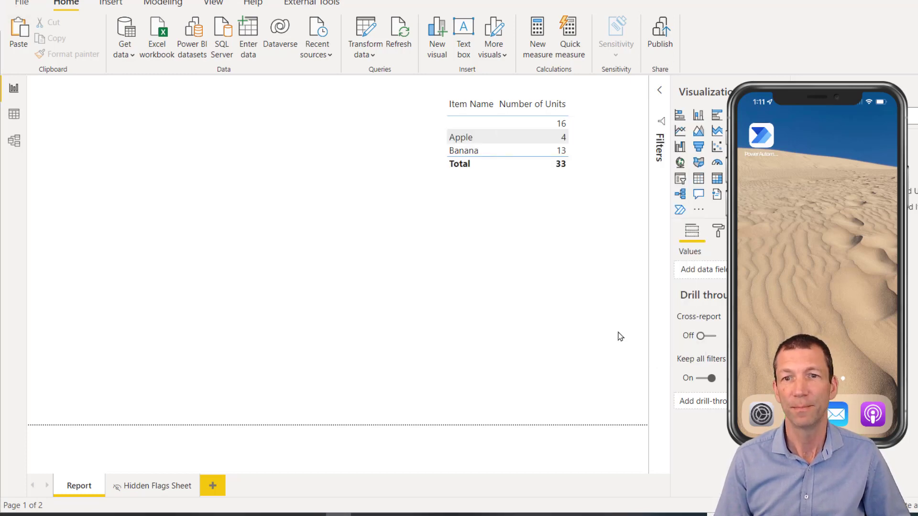
pyautogui.click(579, 333)
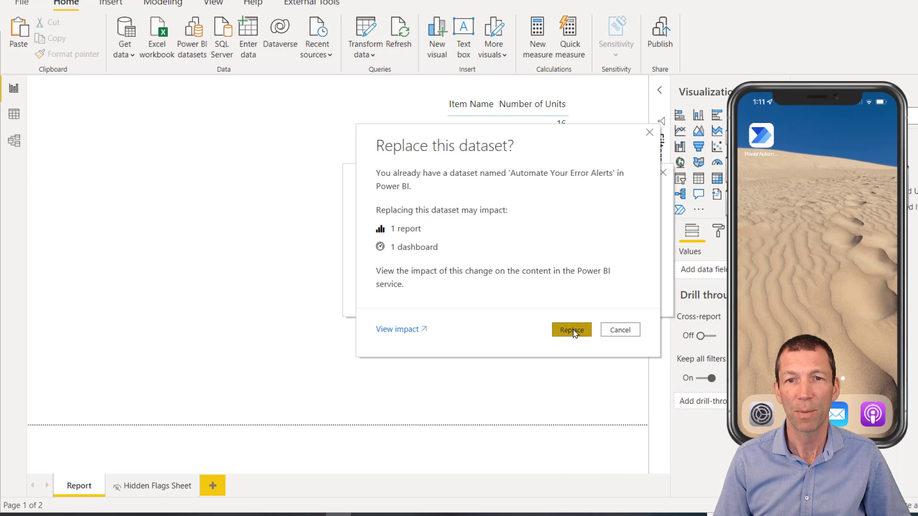